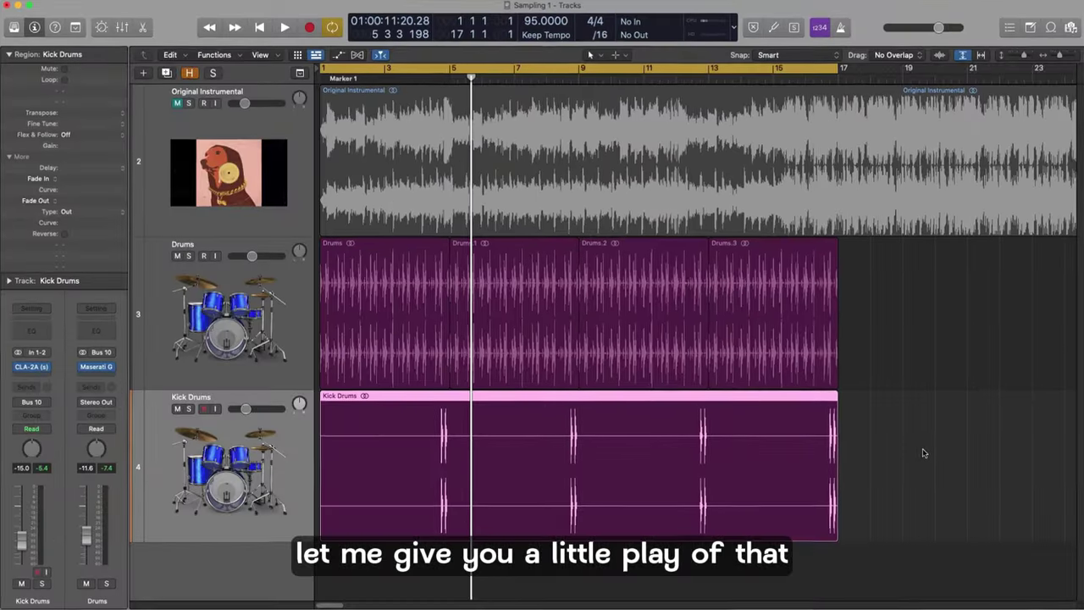
Step: During playback, insert a stereo BPM Counter on the Original Instrumental track
{"action": "key", "text": "space"}
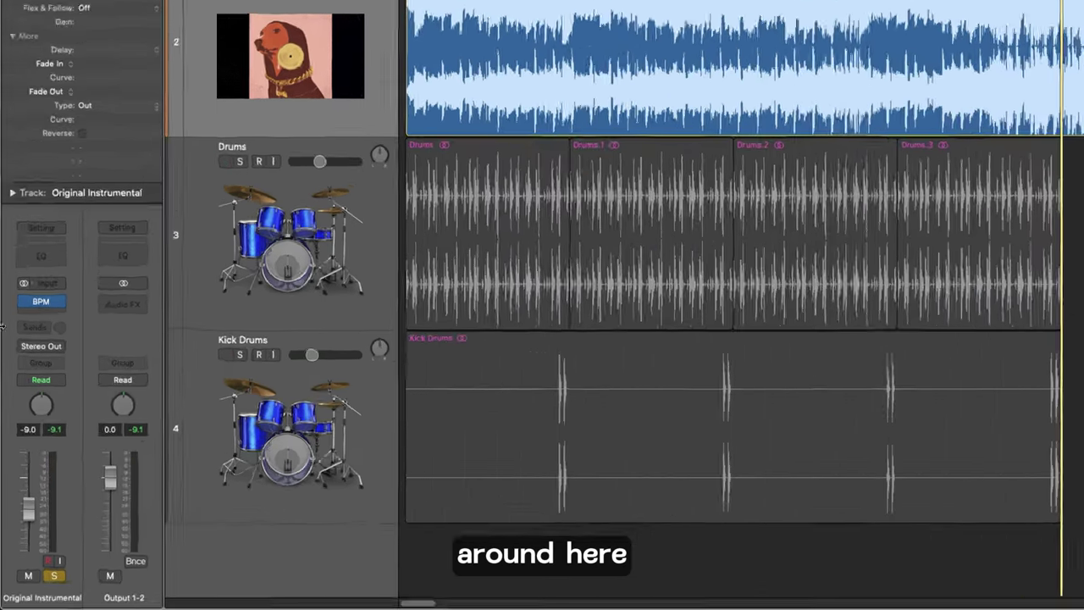
{"action": "left_click", "coordinate": [30, 367]}
{"action": "left_click", "coordinate": [46, 367]}
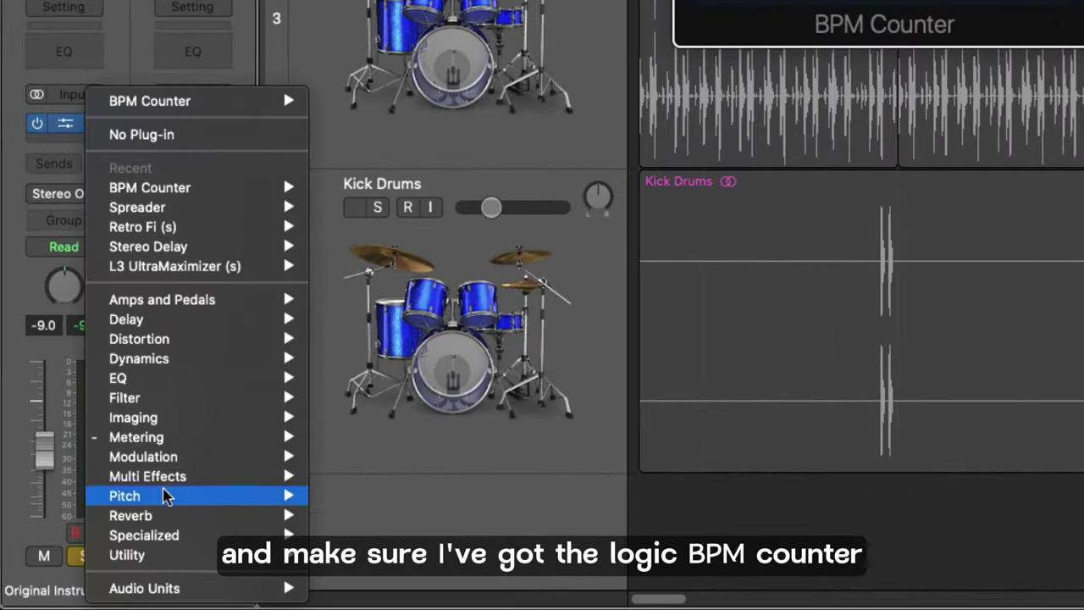
{"action": "mouse_move", "coordinate": [170, 437]}
{"action": "mouse_move", "coordinate": [389, 439]}
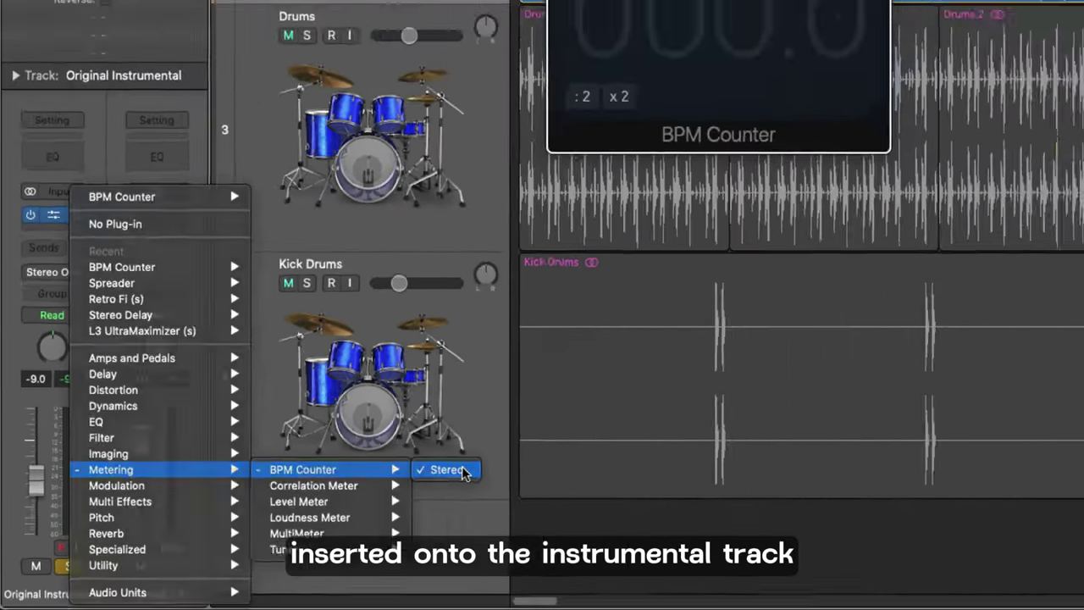
{"action": "left_click", "coordinate": [463, 472]}
{"action": "left_click_drag", "start_coordinate": [450, 145], "coordinate": [613, 251]}
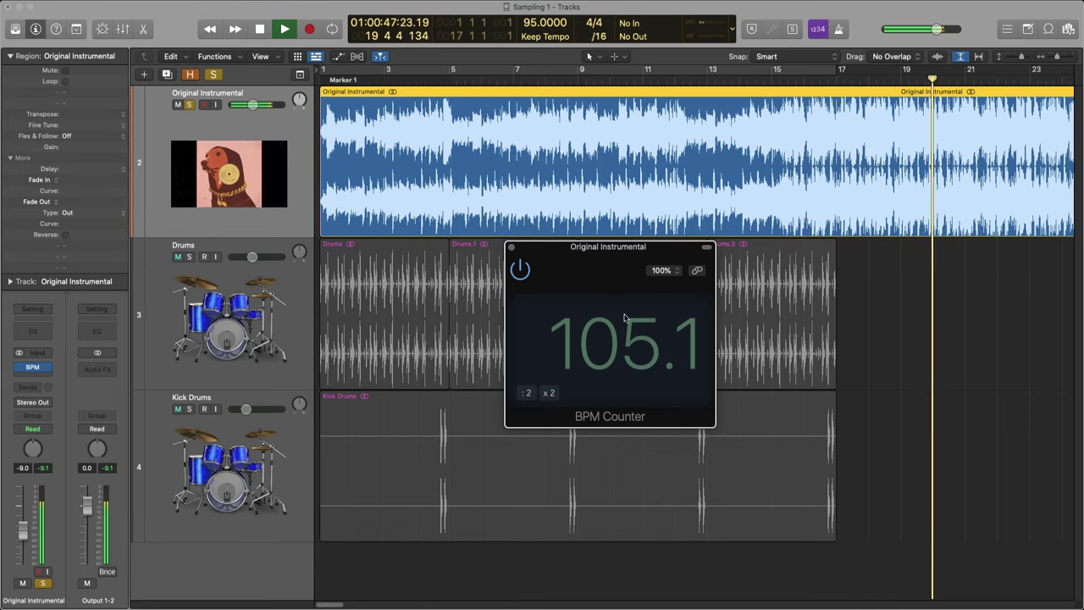
Step: Stop playback once the counter reads 105.1 and set the project tempo to 105
{"action": "key", "text": "space"}
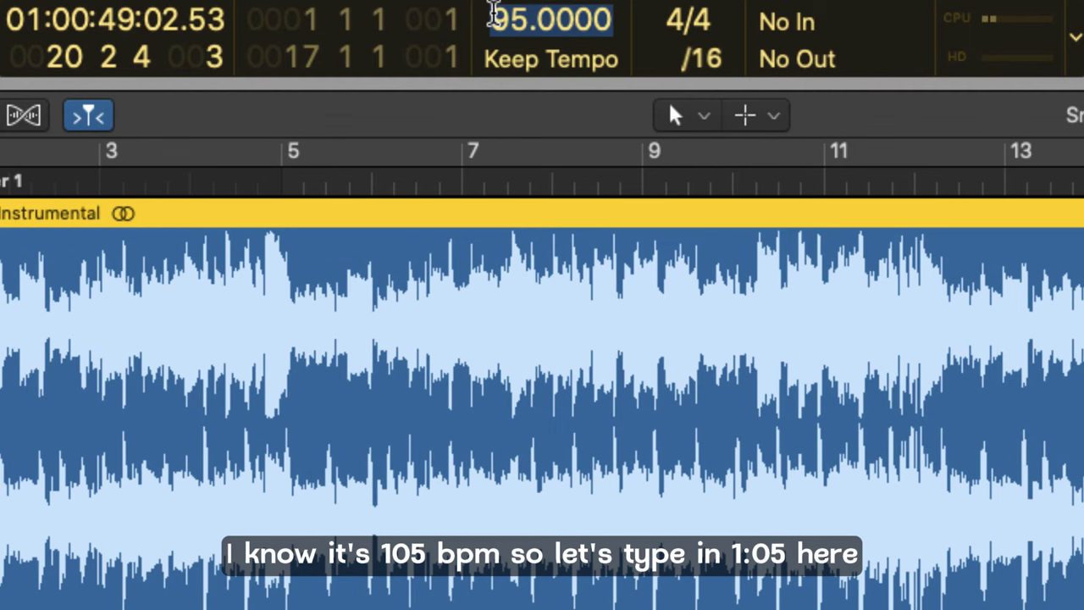
{"action": "type", "text": "105"}
{"action": "key", "text": "Return"}
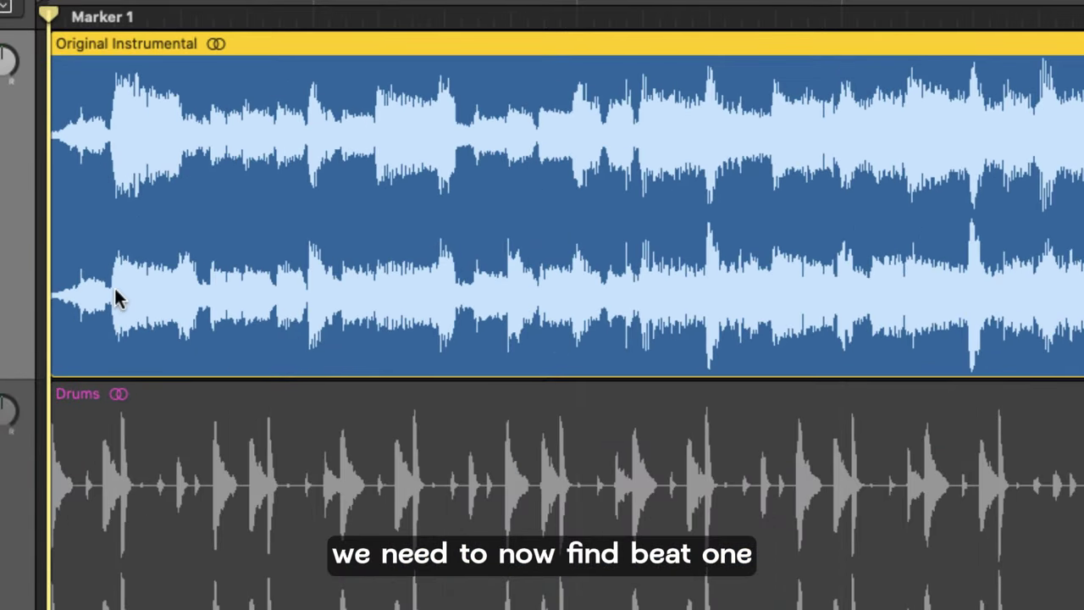
Step: Find beat one and trim the Original Instrumental region's start to it
{"action": "key", "text": "space"}
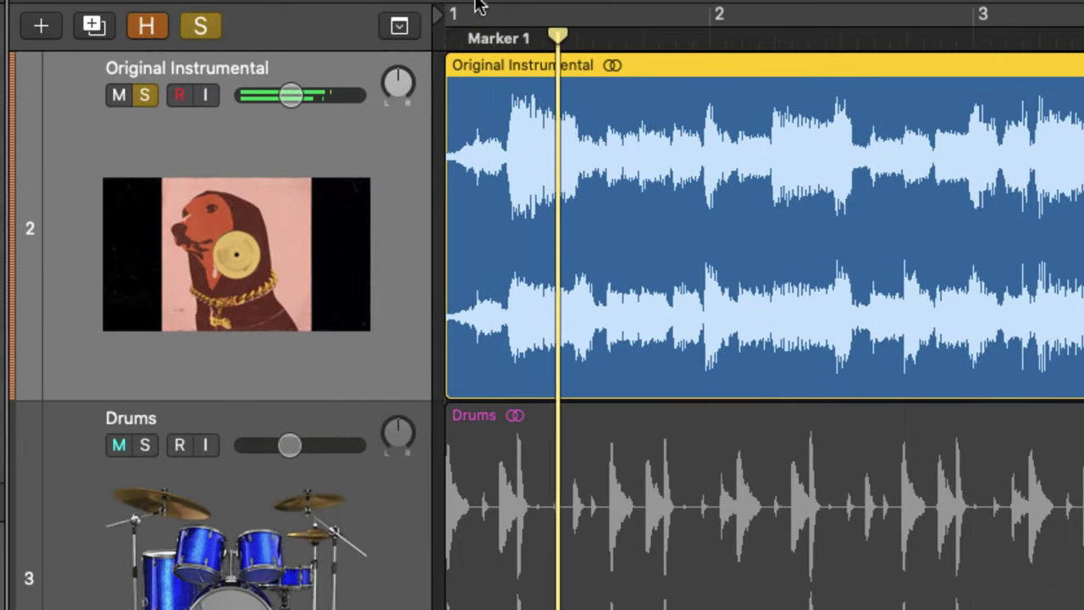
{"action": "left_click", "coordinate": [499, 39]}
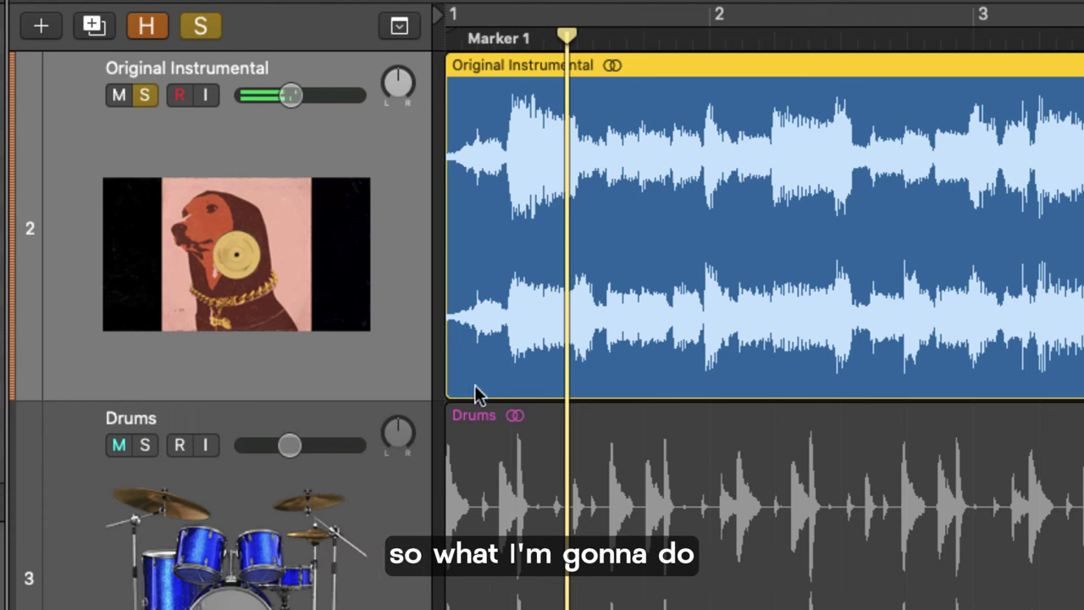
{"action": "left_click_drag", "start_coordinate": [446, 380], "coordinate": [508, 380]}
Step: Move the trimmed region to bar 1 and play a cycle over bars 1–5
{"action": "left_click_drag", "start_coordinate": [736, 300], "coordinate": [657, 300]}
{"action": "left_click_drag", "start_coordinate": [452, 31], "coordinate": [1075, 38]}
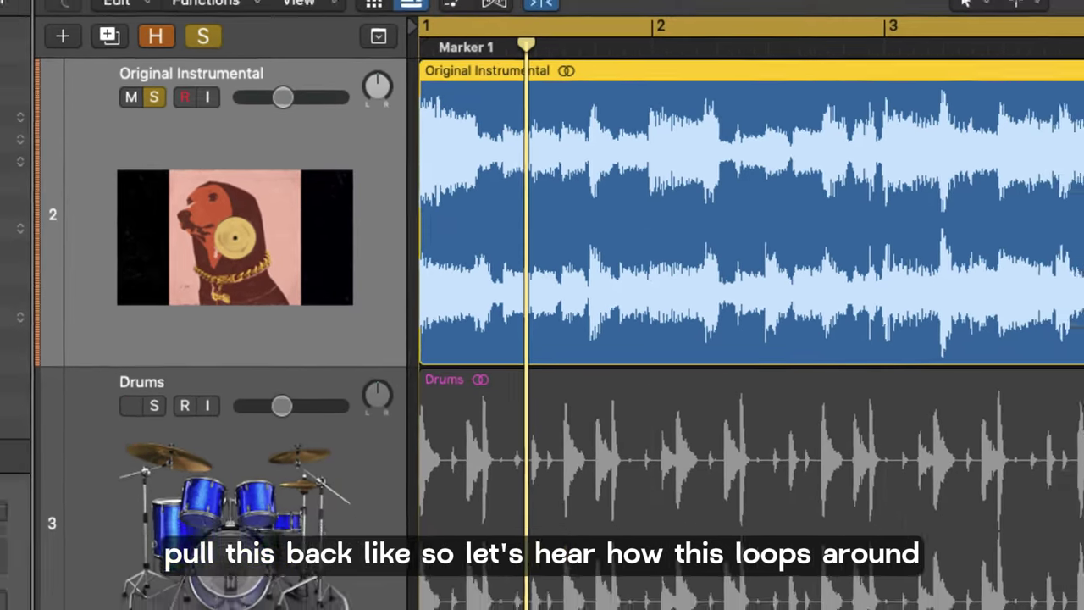
{"action": "key", "text": "space"}
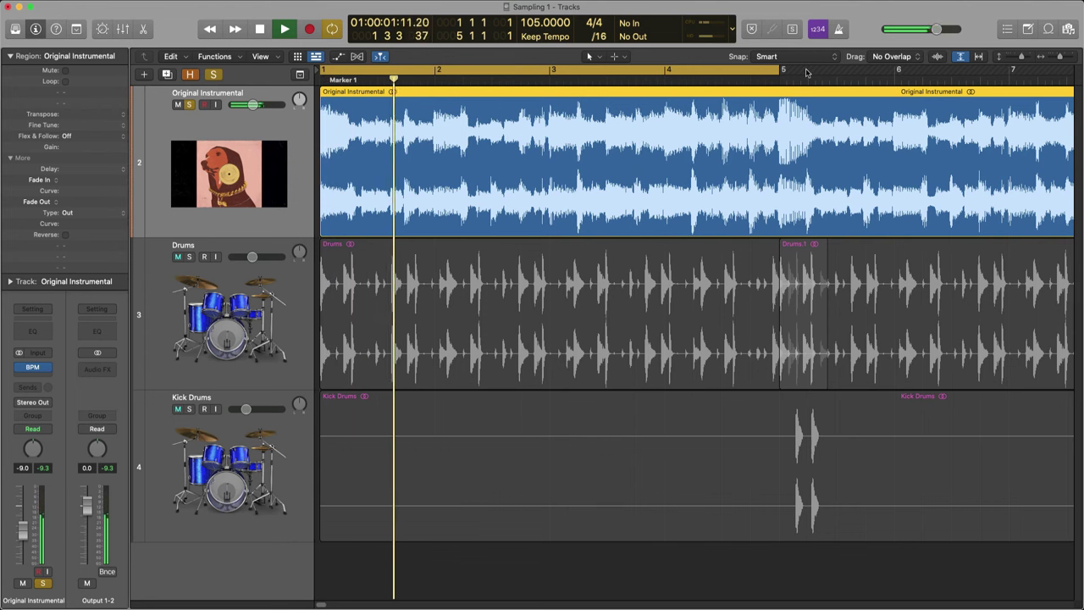
Step: Split the instrumental region at bar 5 with Command-T and play the four-bar section
{"action": "key", "text": "space"}
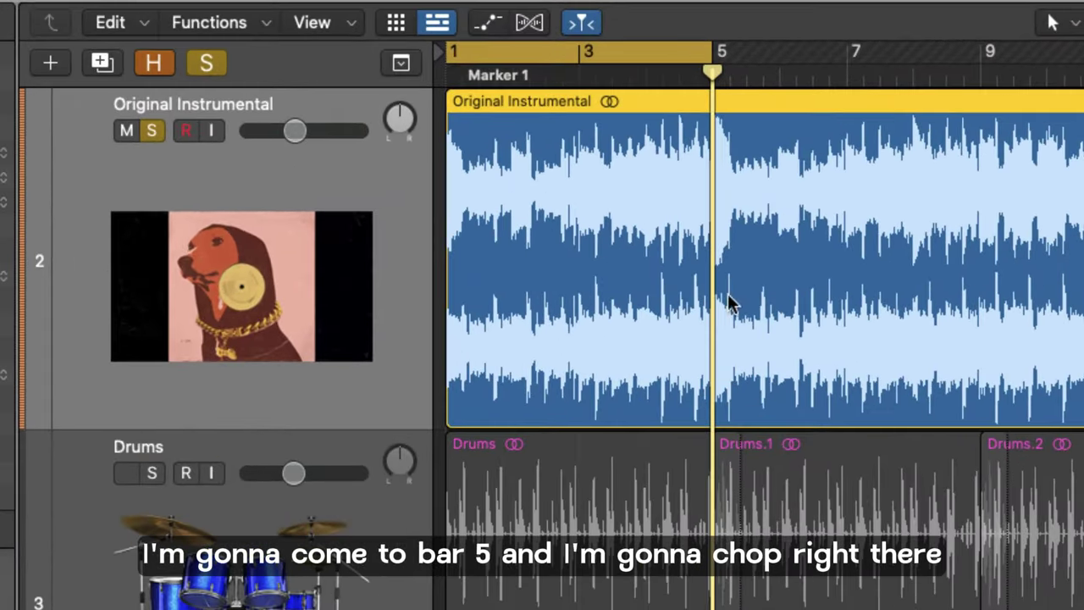
{"action": "key", "text": "super+t"}
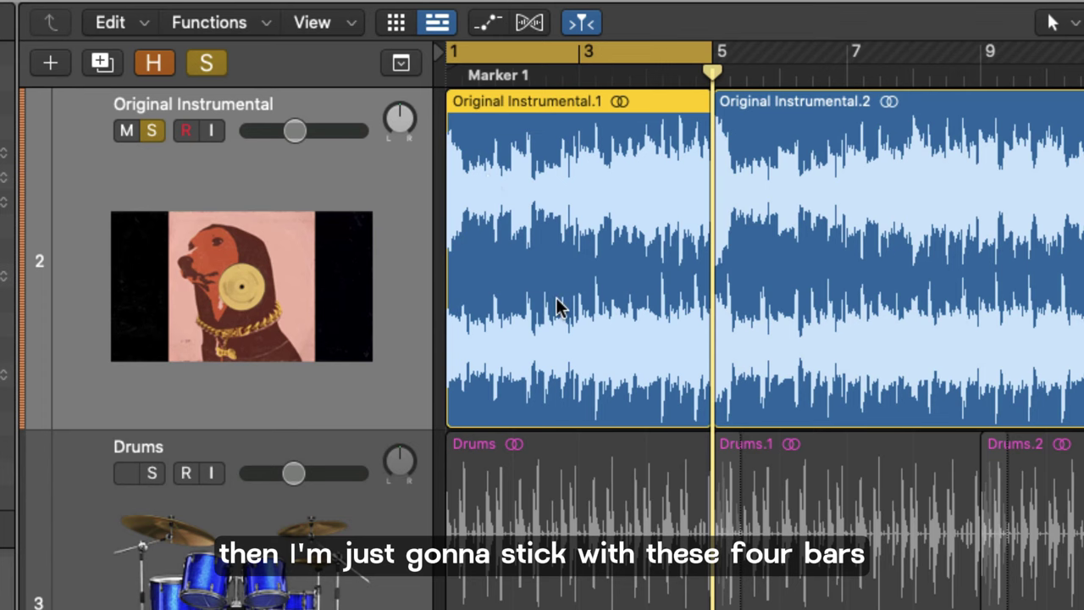
{"action": "key", "text": "space"}
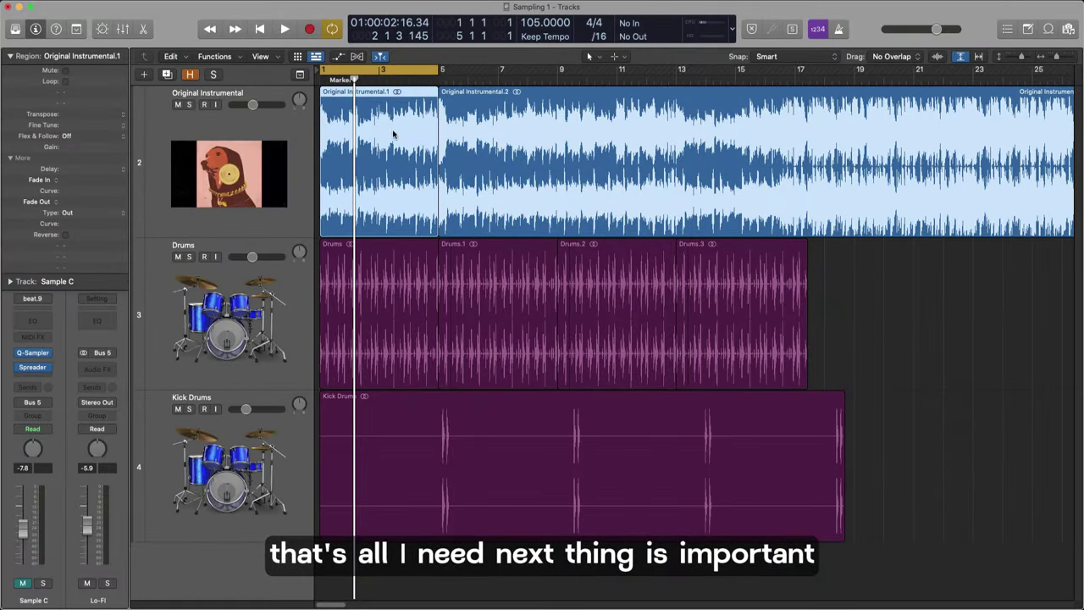
Step: Duplicate the track, move the four-bar region onto it, and bounce it in place to a new track
{"action": "left_click", "coordinate": [162, 103]}
{"action": "key", "text": "super+d"}
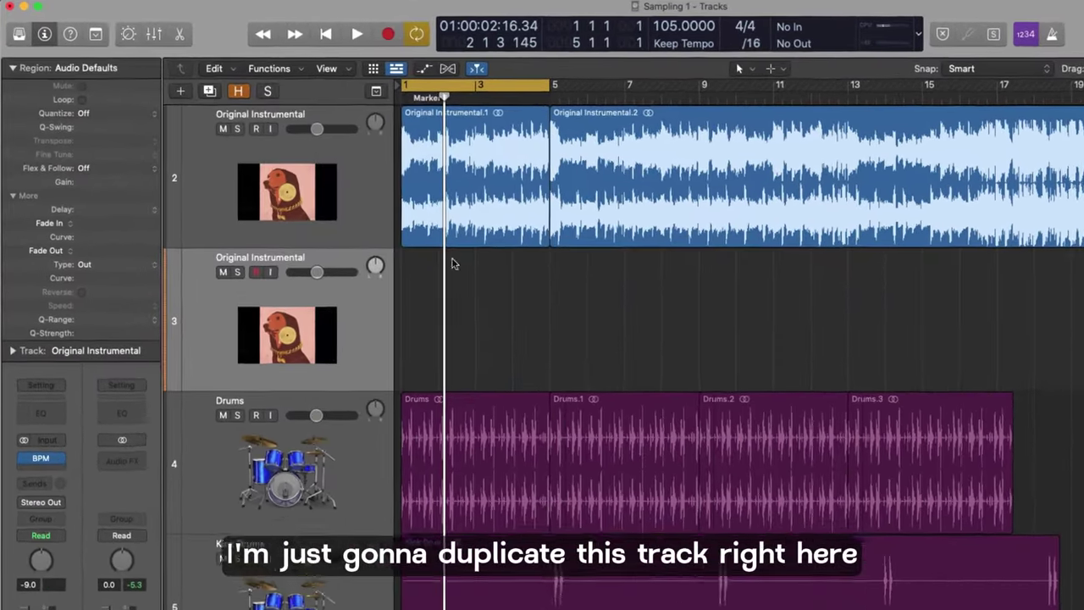
{"action": "left_click_drag", "start_coordinate": [462, 161], "coordinate": [542, 347]}
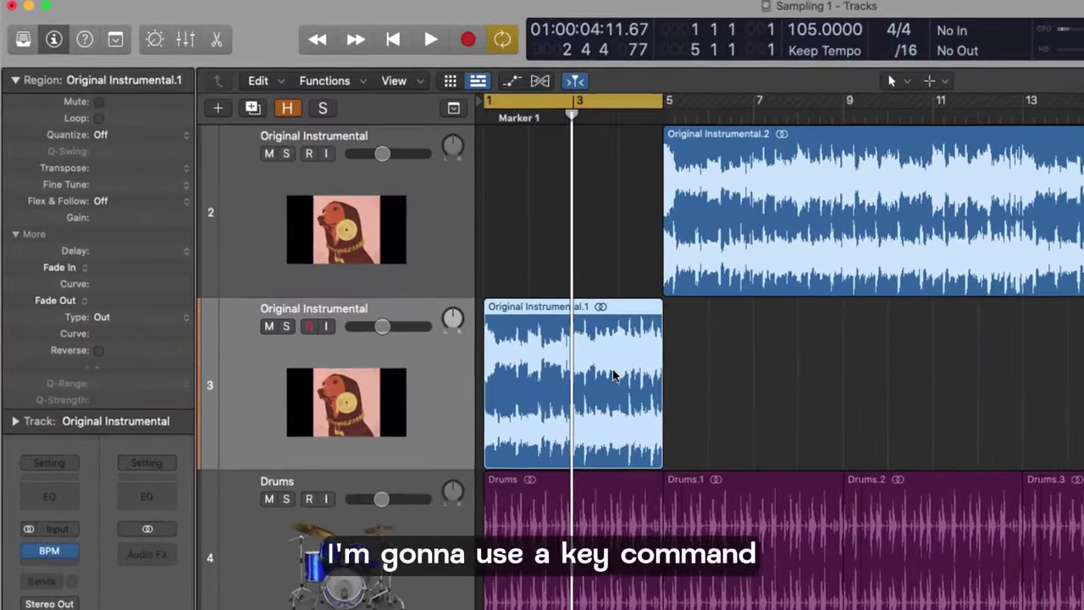
{"action": "key", "text": "ctrl+b"}
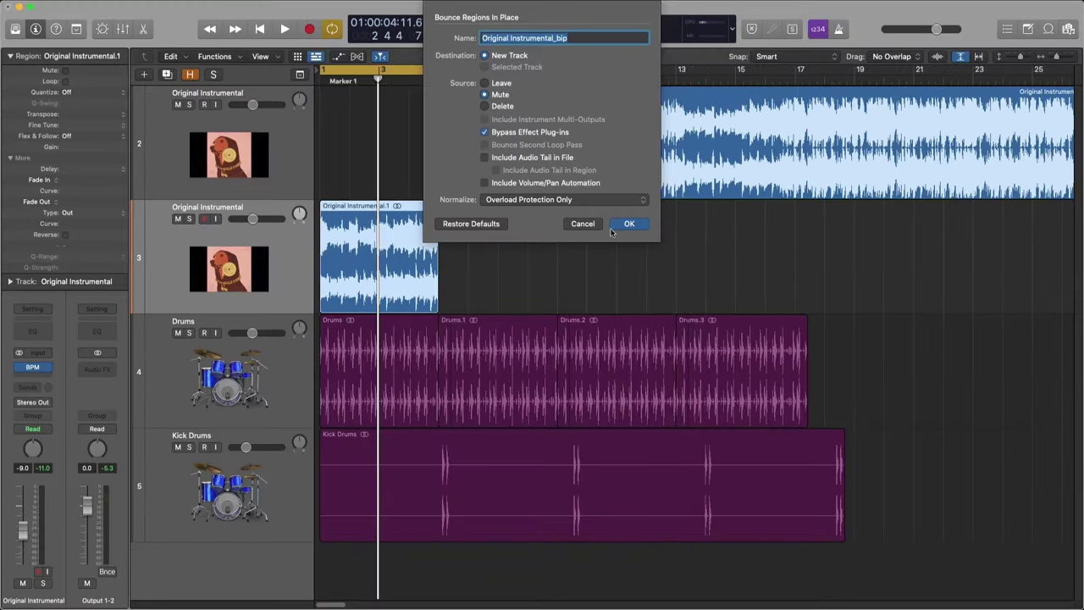
{"action": "left_click", "coordinate": [961, 336]}
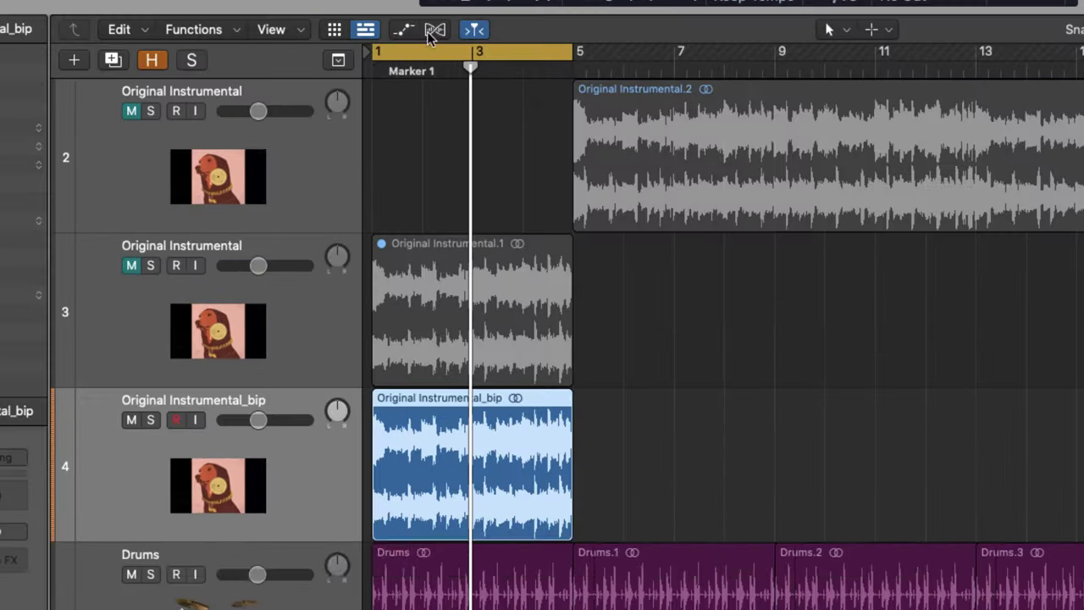
Step: Set the bounced track to Polyphonic flex and return the project tempo to 95
{"action": "key", "text": "super+f"}
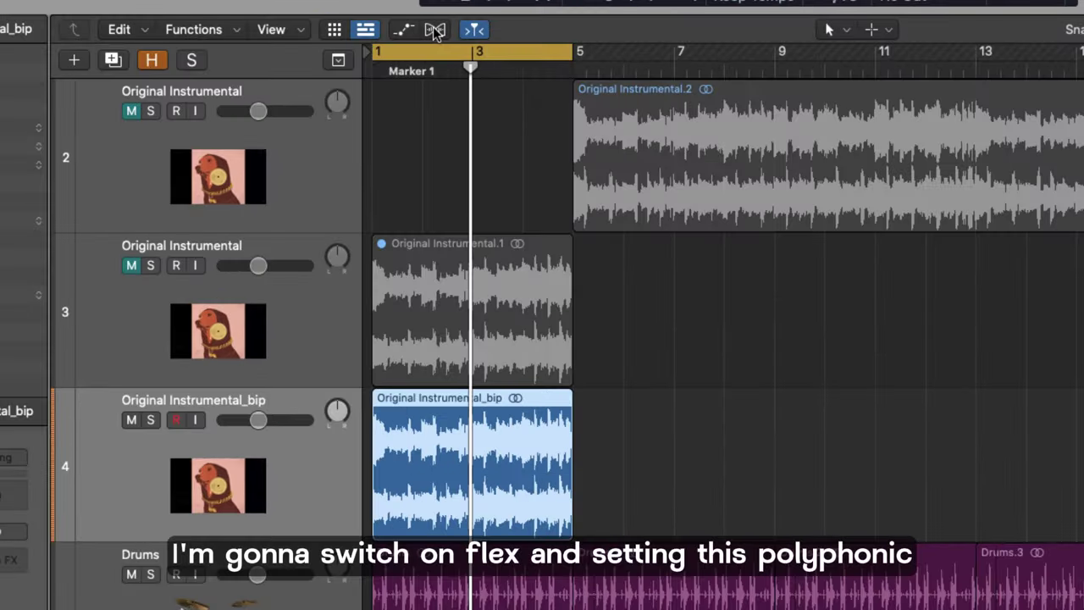
{"action": "left_click", "coordinate": [225, 301]}
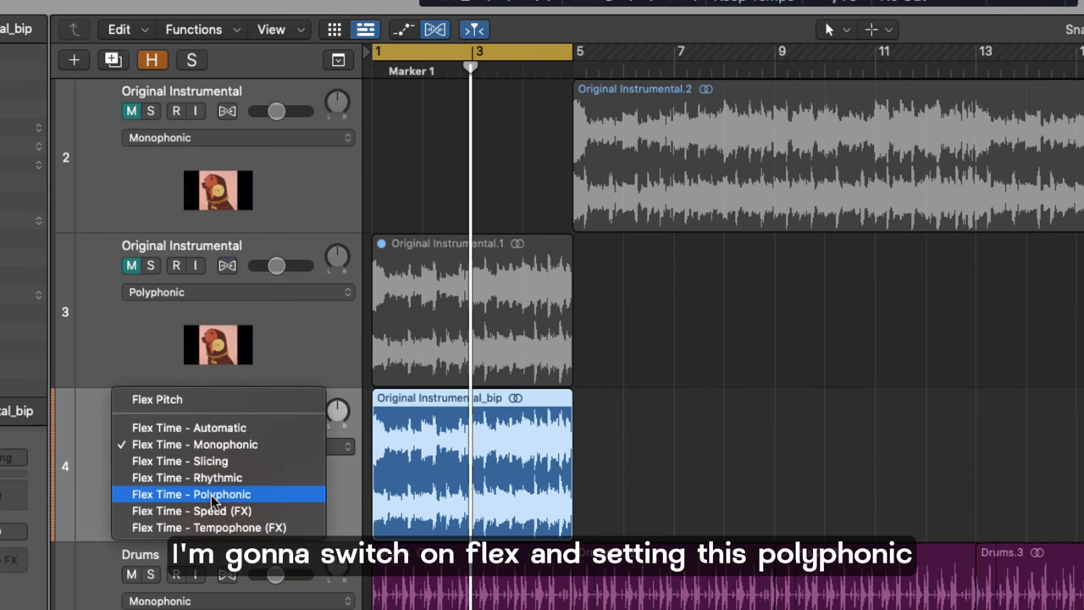
{"action": "left_click", "coordinate": [212, 496]}
{"action": "left_click_drag", "start_coordinate": [565, 8], "coordinate": [565, 34]}
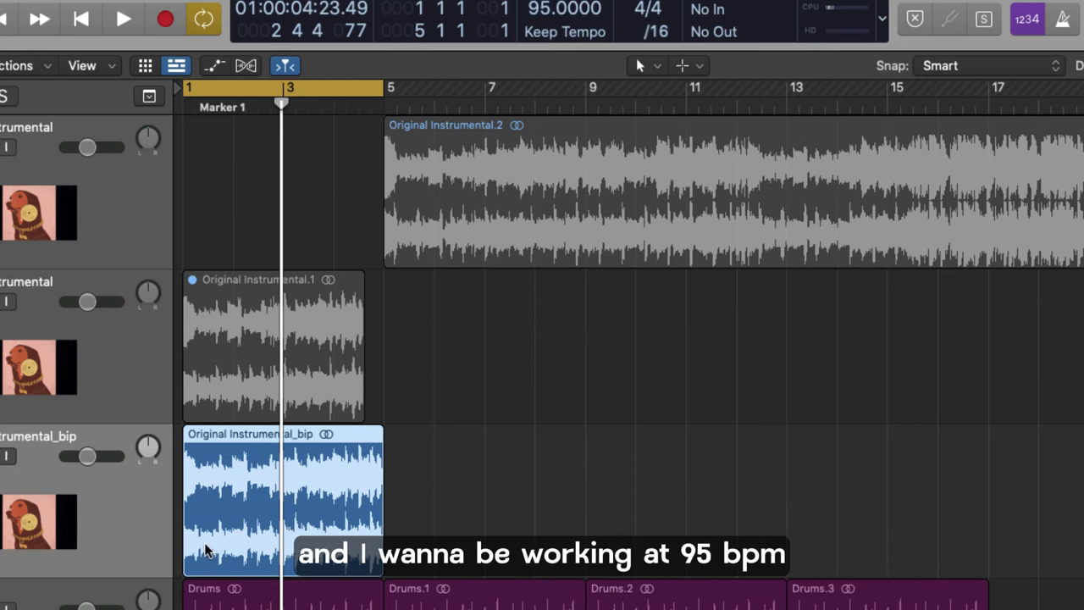
{"action": "key", "text": "space"}
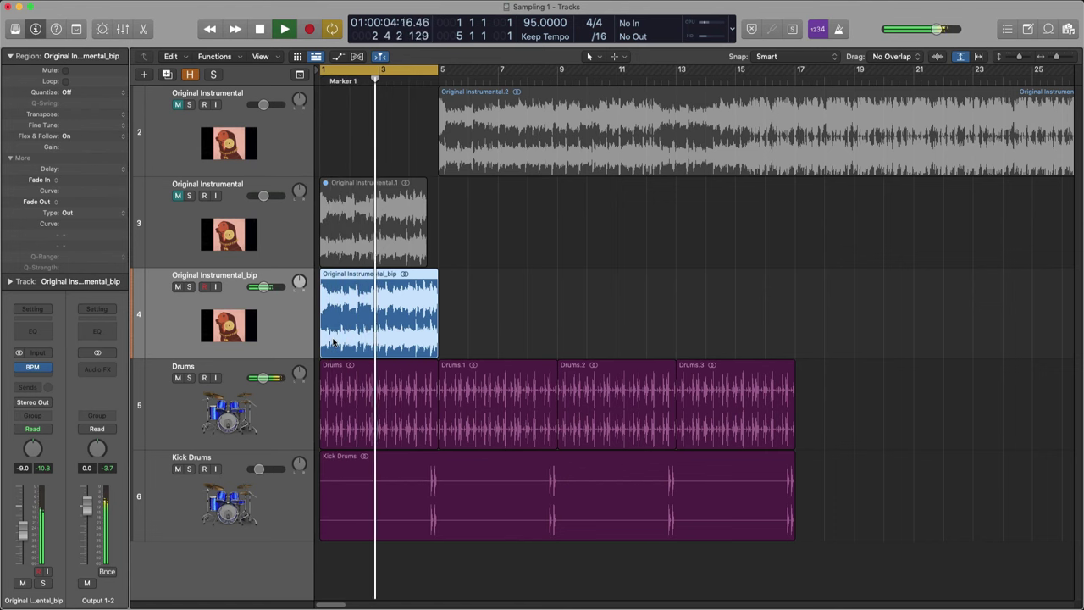
Step: Delete the two original instrumental tracks and shrink the track rows
{"action": "left_click", "coordinate": [258, 137]}
{"action": "key", "text": "super+BackSpace"}
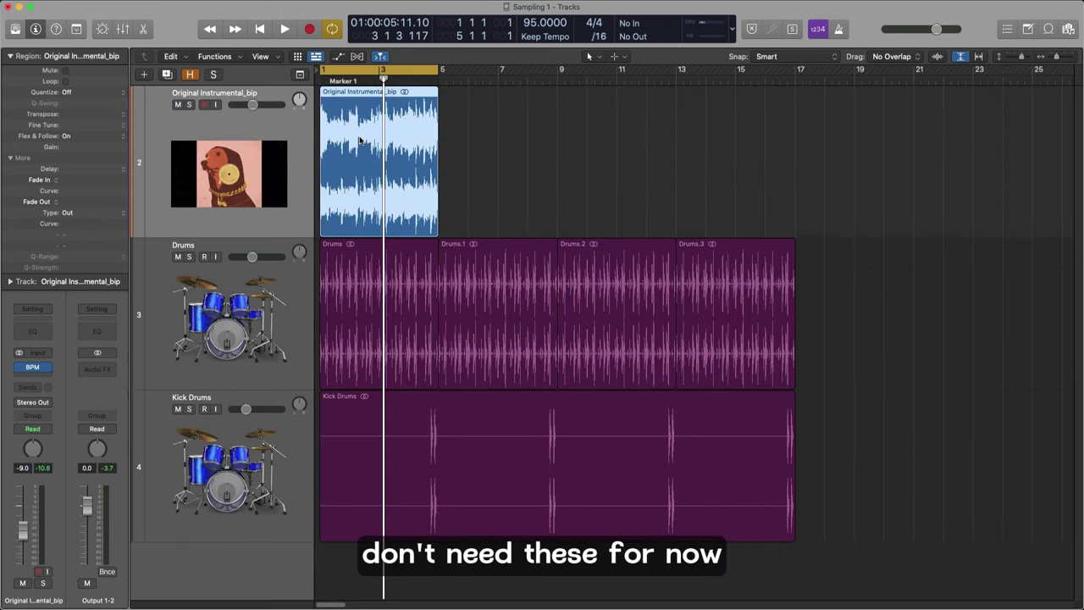
{"action": "key", "text": "ctrl+alt+Up"}
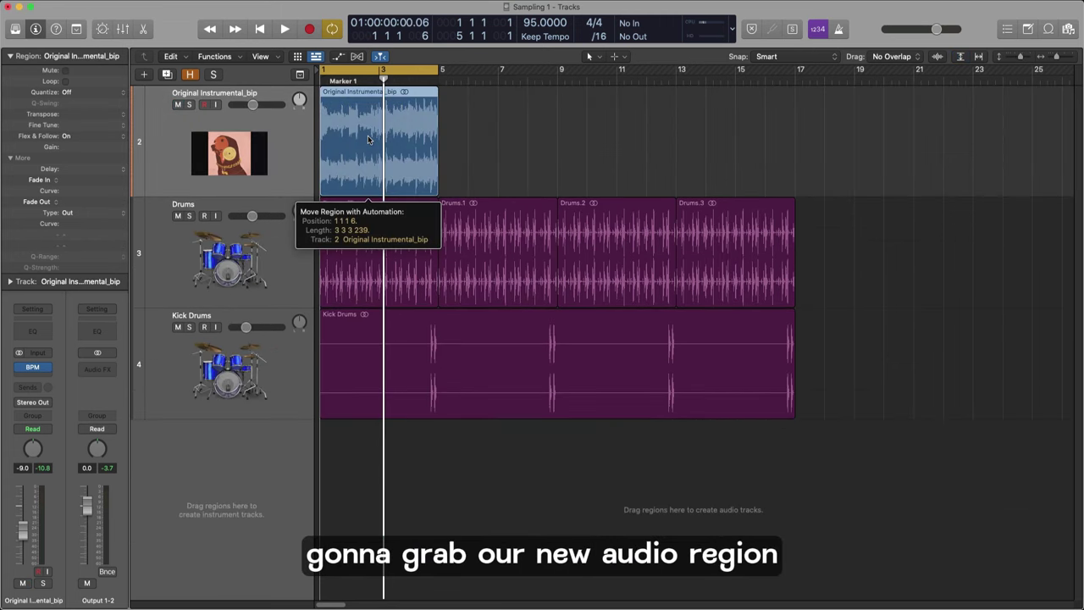
Step: Load the bounced region into a new Quick Sampler (Original) track, audition it, and slice it
{"action": "left_click_drag", "start_coordinate": [368, 135], "coordinate": [244, 458]}
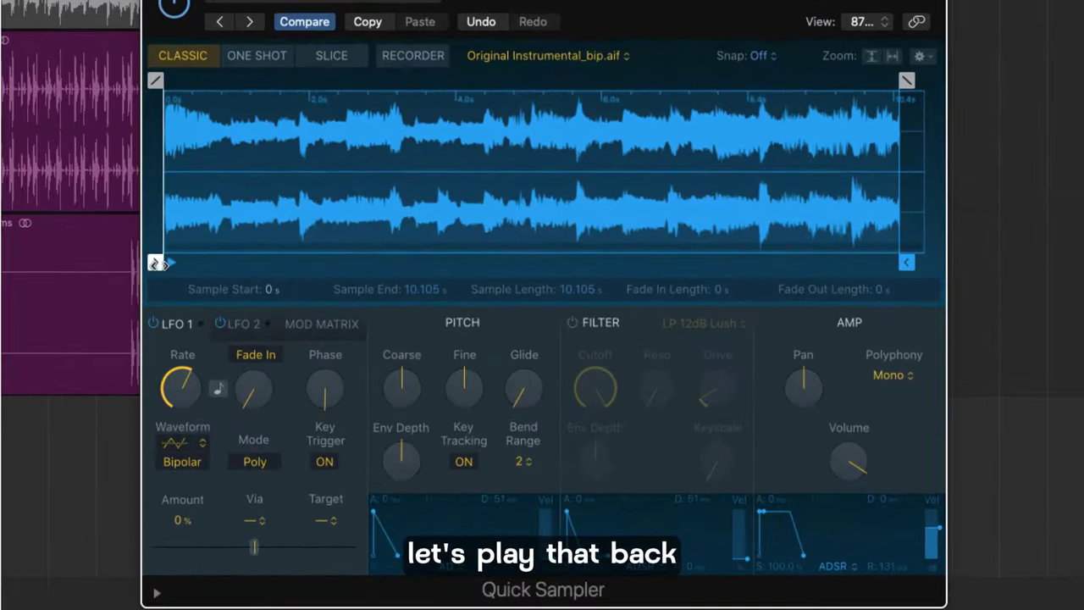
{"action": "key", "text": "space"}
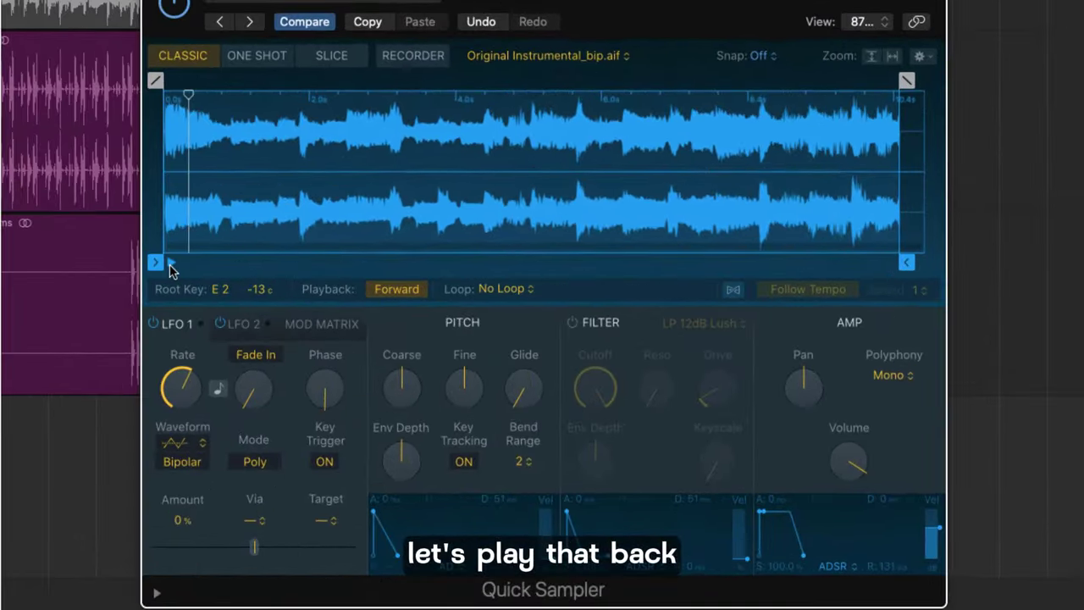
{"action": "key", "text": "space"}
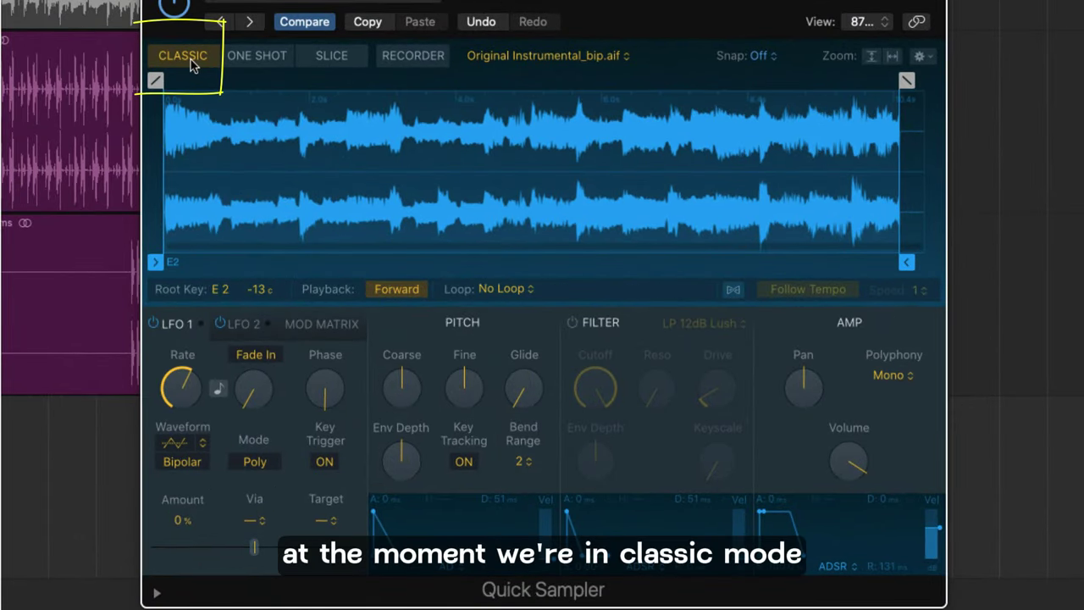
{"action": "left_click", "coordinate": [332, 56]}
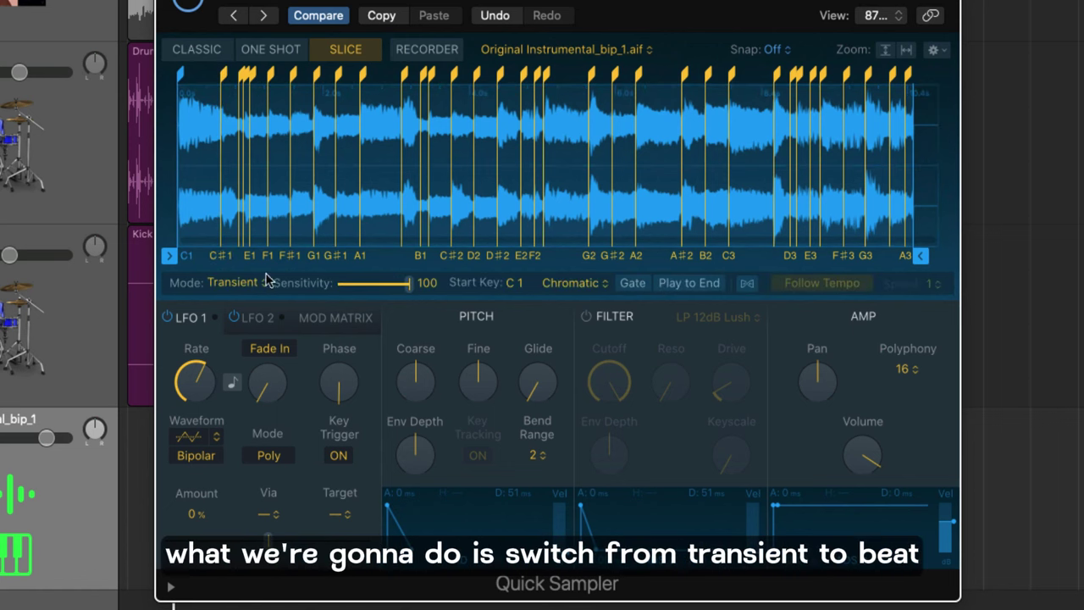
Step: Slice the loop by Beat Divisions at division 1, giving 16 slices C1 to D#2
{"action": "left_click", "coordinate": [266, 286]}
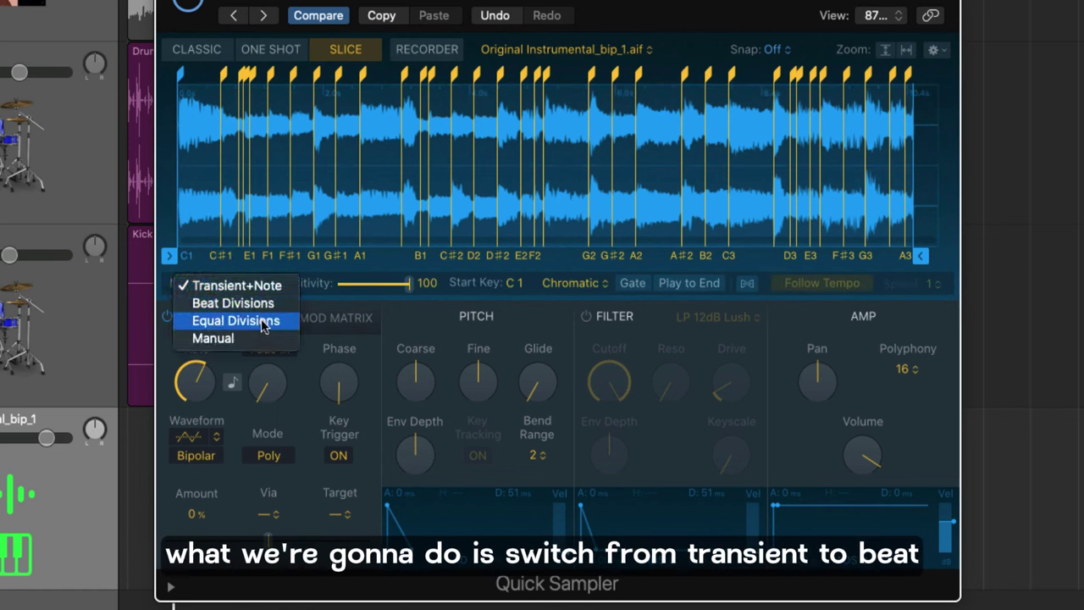
{"action": "left_click", "coordinate": [268, 303]}
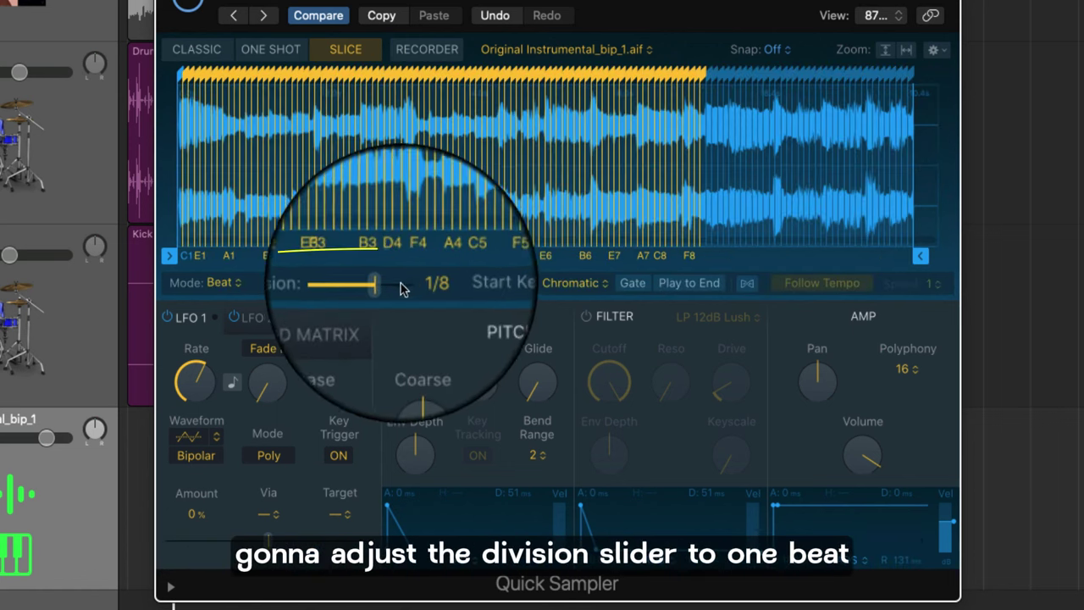
{"action": "left_click_drag", "start_coordinate": [385, 288], "coordinate": [349, 287]}
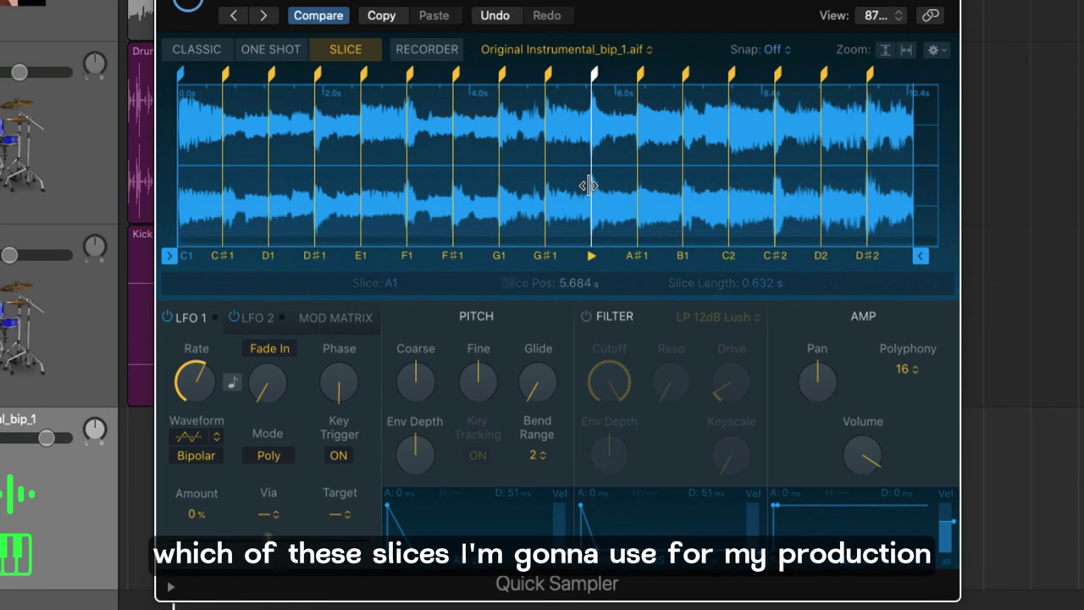
Step: Set polyphony to Mono, move the F1 slice start to 3.317 s, and select C#2
{"action": "left_click", "coordinate": [904, 370]}
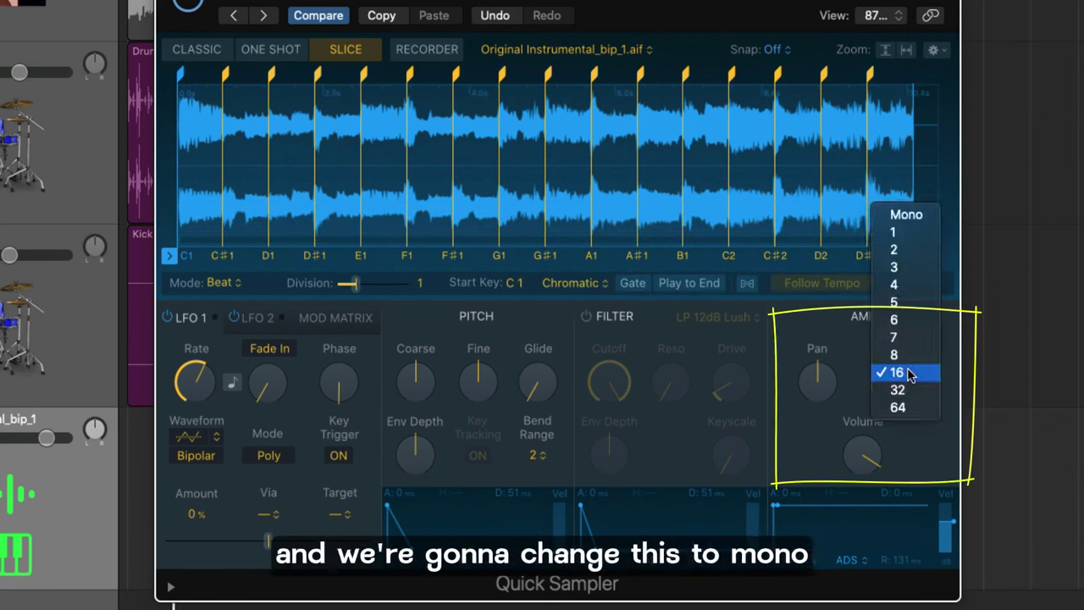
{"action": "left_click", "coordinate": [909, 216]}
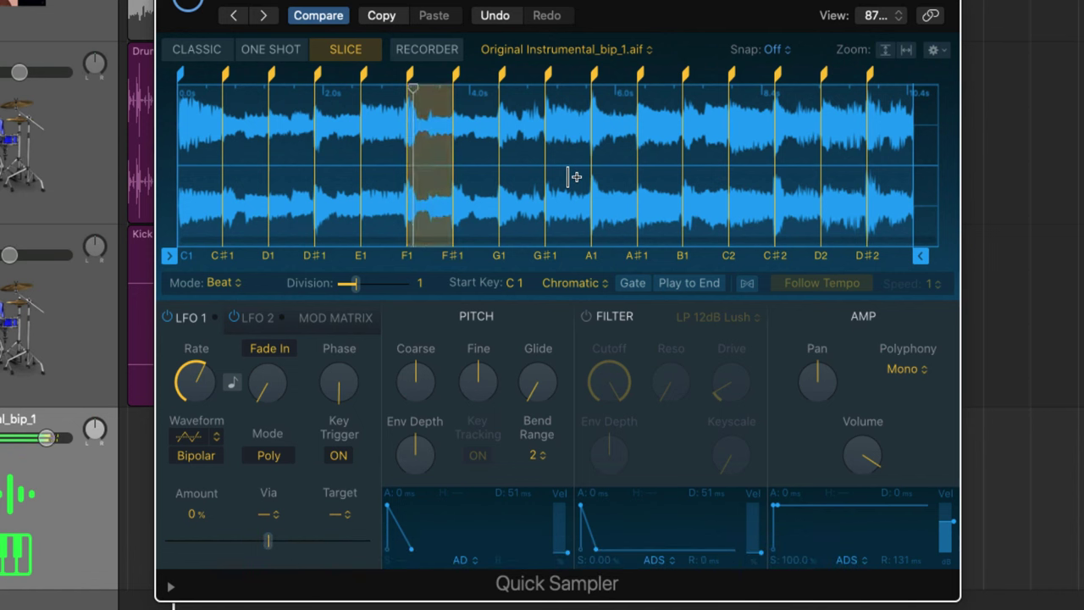
{"action": "left_click", "coordinate": [403, 140]}
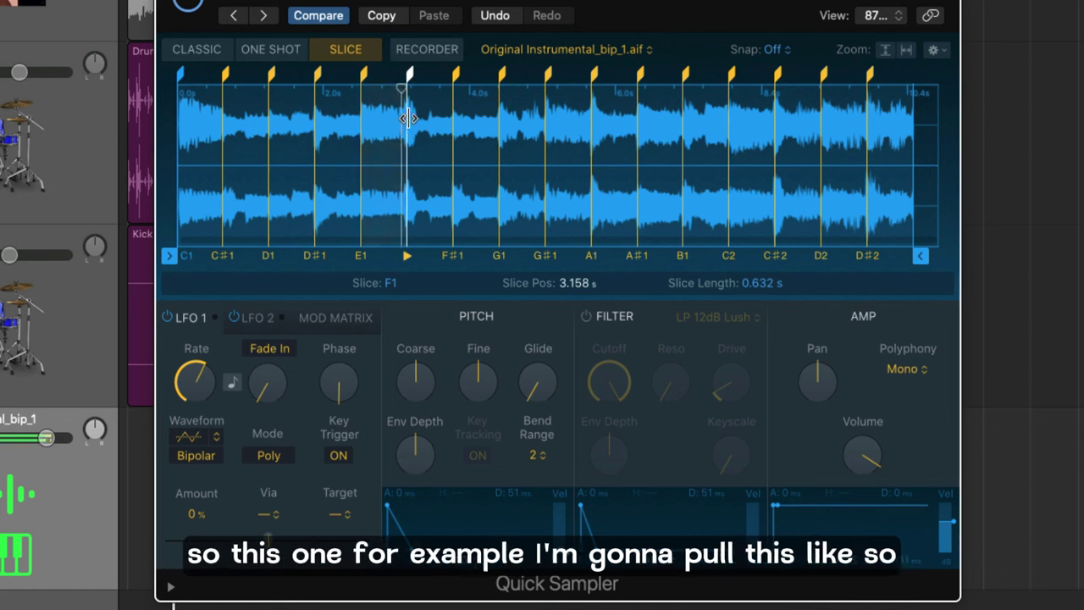
{"action": "left_click_drag", "start_coordinate": [408, 119], "coordinate": [418, 132]}
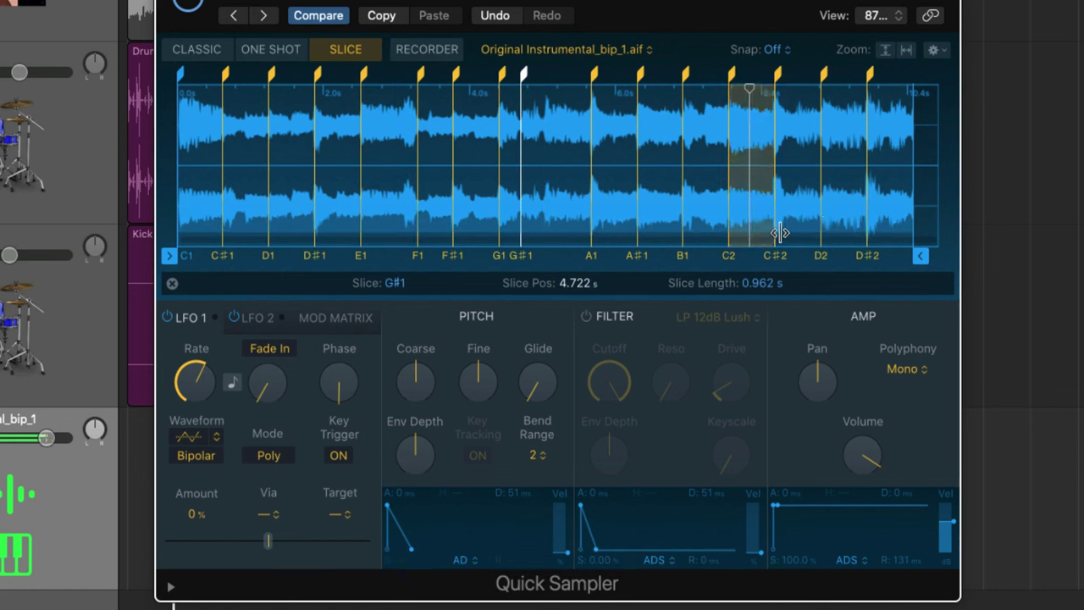
{"action": "left_click", "coordinate": [776, 234]}
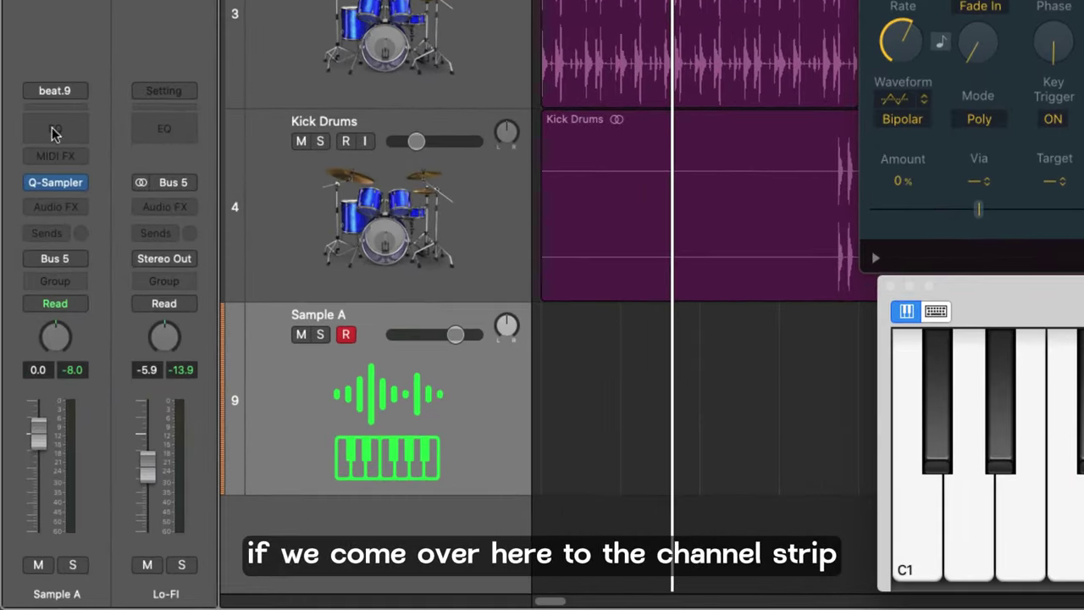
Step: Add a Velocity Processor to Sample A's MIDI FX and fix velocity at 127
{"action": "left_click", "coordinate": [80, 163]}
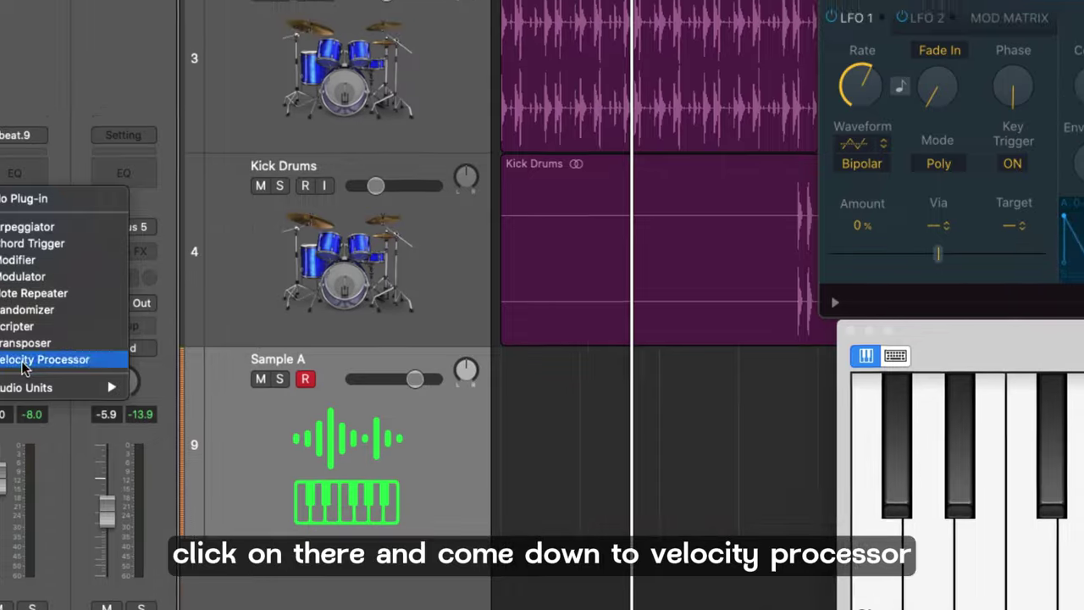
{"action": "left_click", "coordinate": [65, 319]}
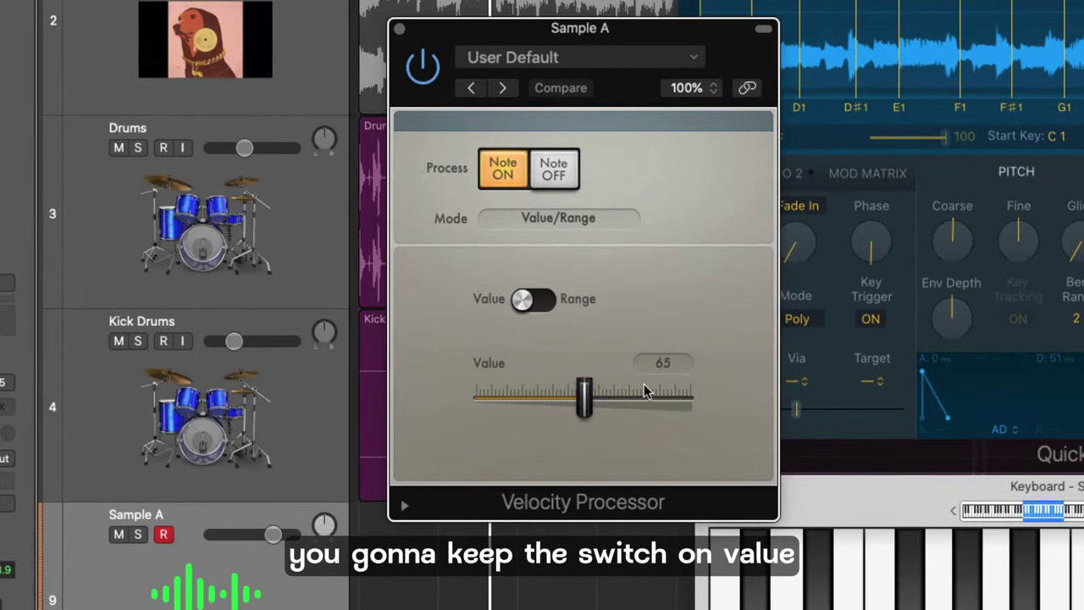
{"action": "left_click_drag", "start_coordinate": [584, 401], "coordinate": [684, 405]}
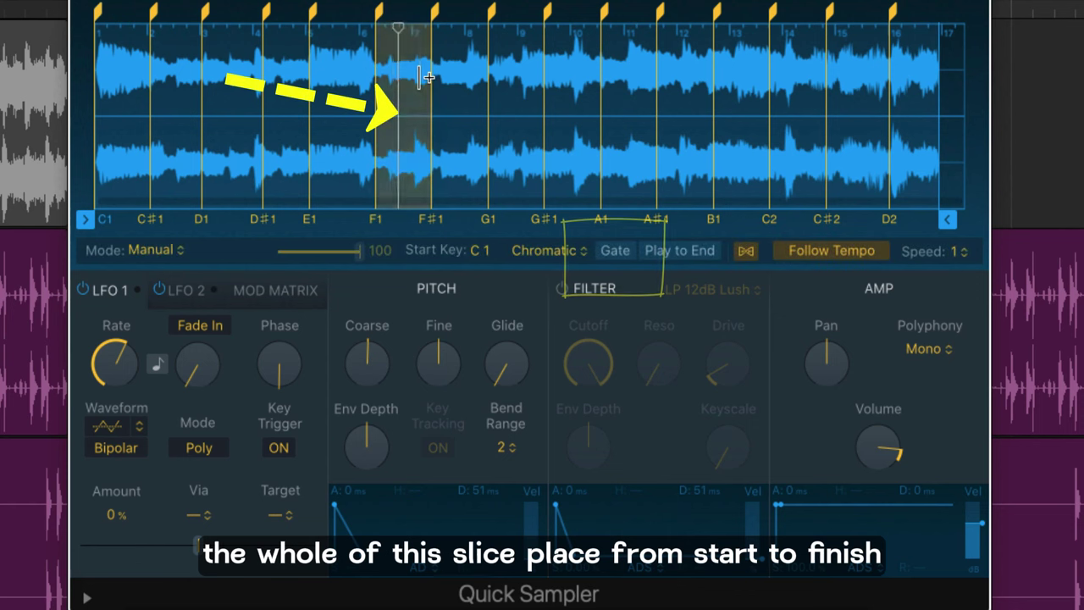
Step: Turn on the slice Gate and lower the coarse pitch by 2 semitones
{"action": "left_click", "coordinate": [616, 251]}
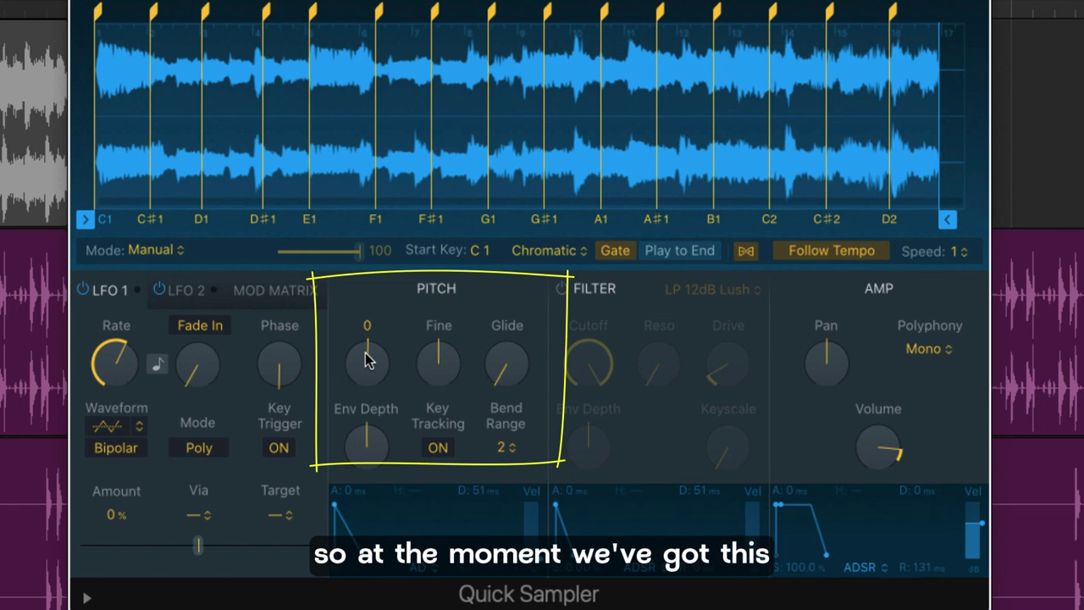
{"action": "left_click_drag", "start_coordinate": [364, 354], "coordinate": [357, 372]}
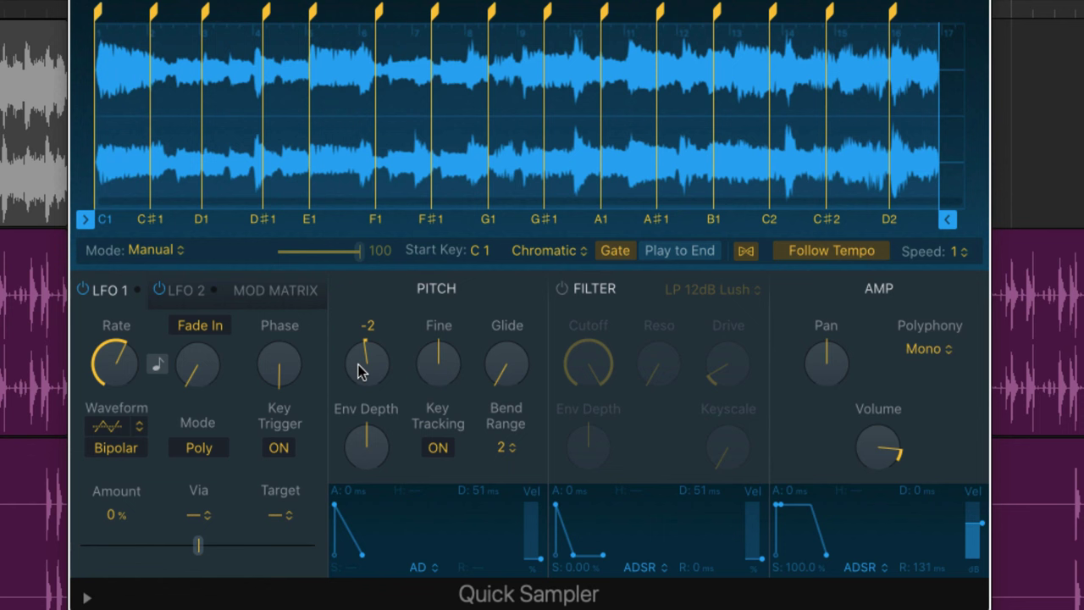
{"action": "mouse_move", "coordinate": [505, 373]}
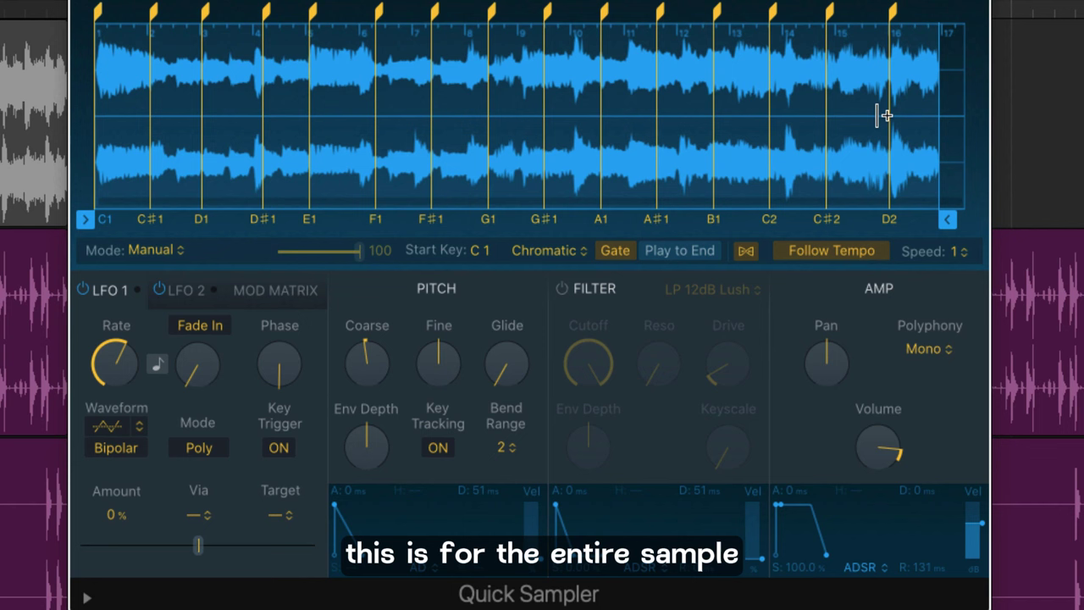
Step: Enable the LP 12dB Lush filter with cutoff about 53%, resonance 28.5%, and a little more drive
{"action": "left_click", "coordinate": [562, 290]}
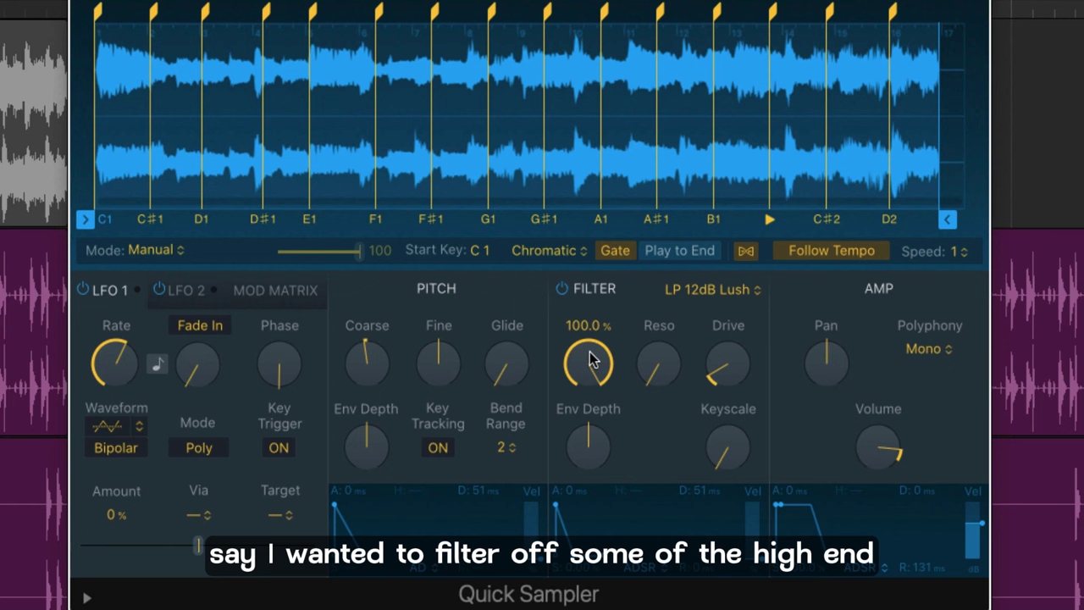
{"action": "left_click_drag", "start_coordinate": [582, 408], "coordinate": [582, 508]}
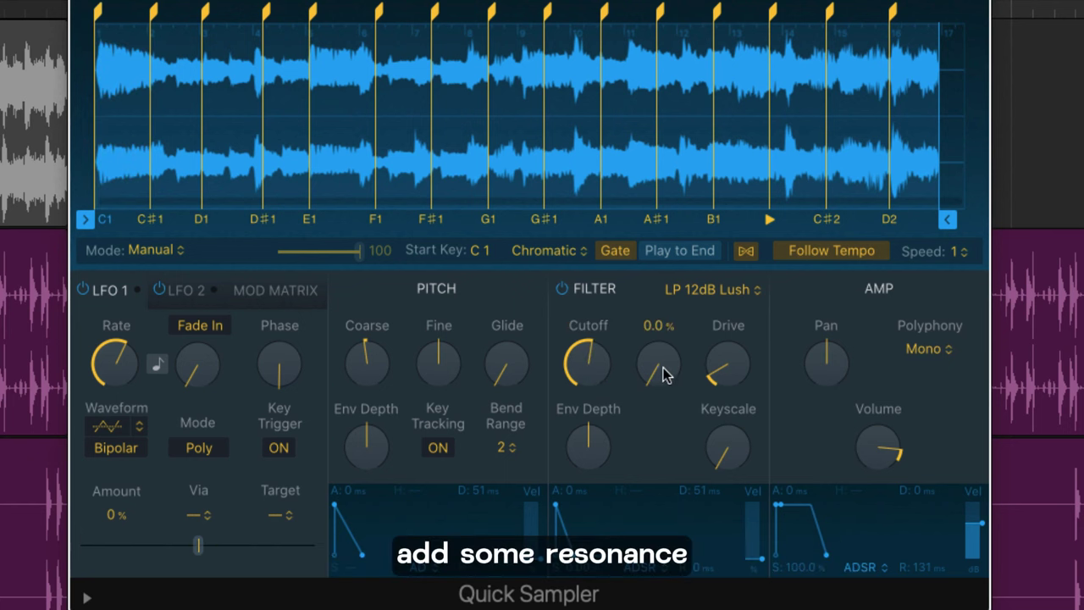
{"action": "left_click_drag", "start_coordinate": [658, 341], "coordinate": [664, 289]}
{"action": "left_click_drag", "start_coordinate": [725, 327], "coordinate": [726, 306]}
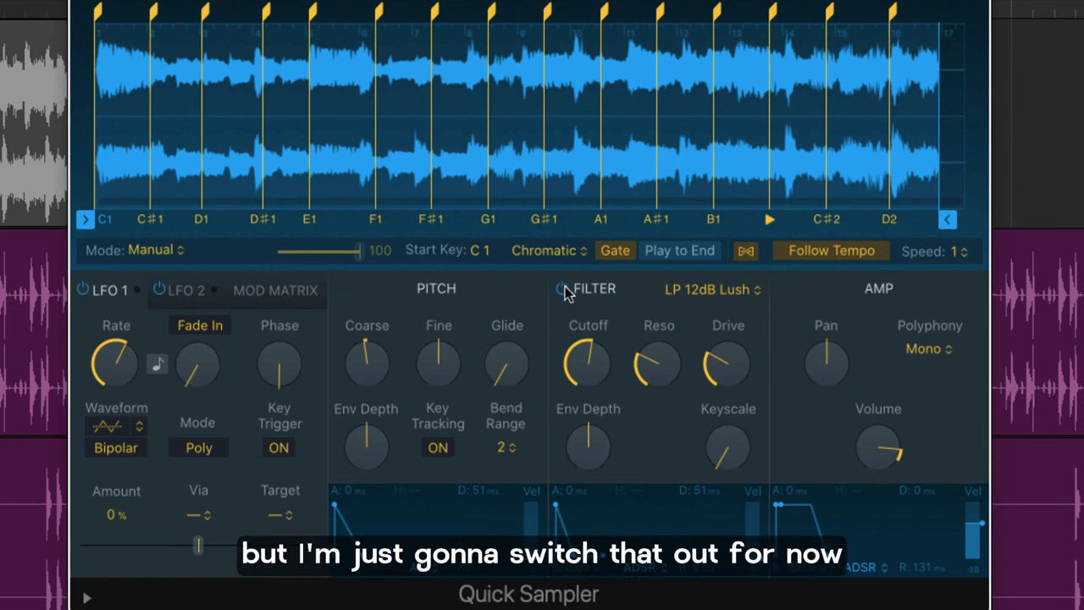
{"action": "left_click", "coordinate": [755, 289]}
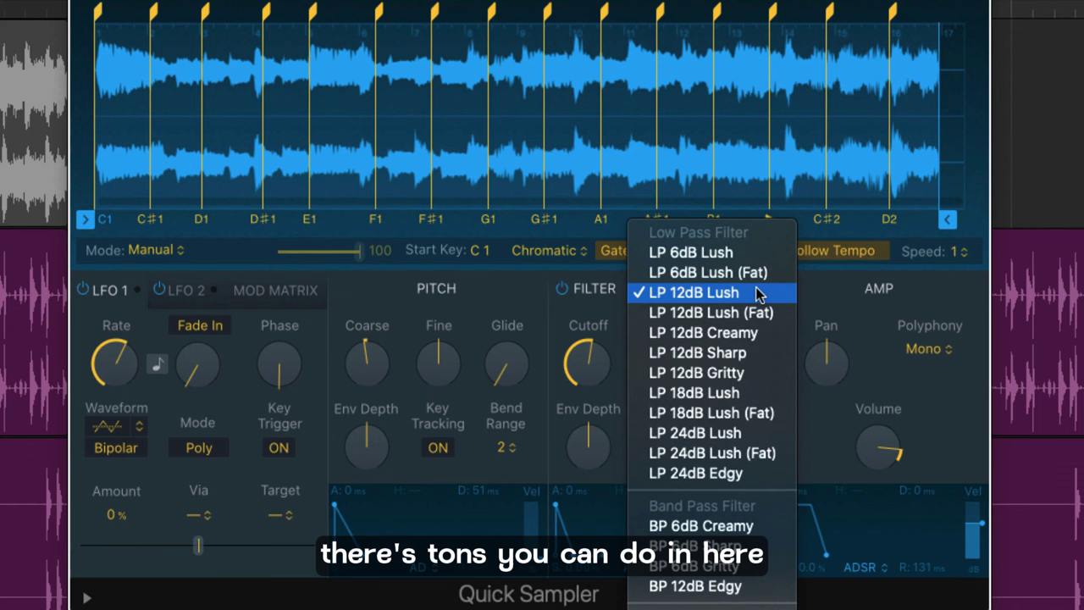
{"action": "left_click", "coordinate": [465, 311]}
{"action": "mouse_move", "coordinate": [569, 345]}
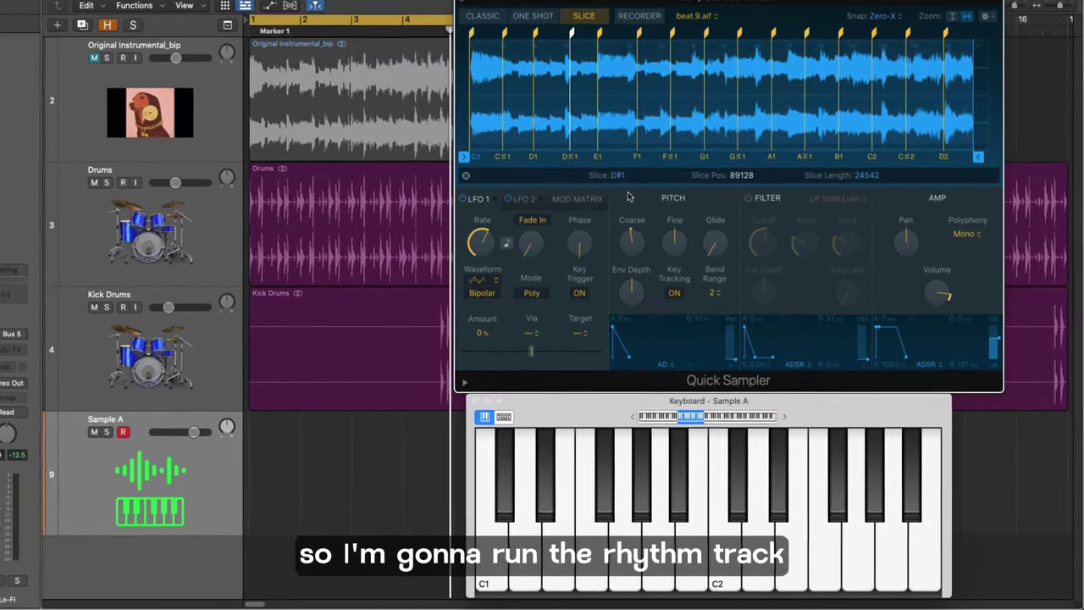
Step: Play the song from the beginning
{"action": "key", "text": "space"}
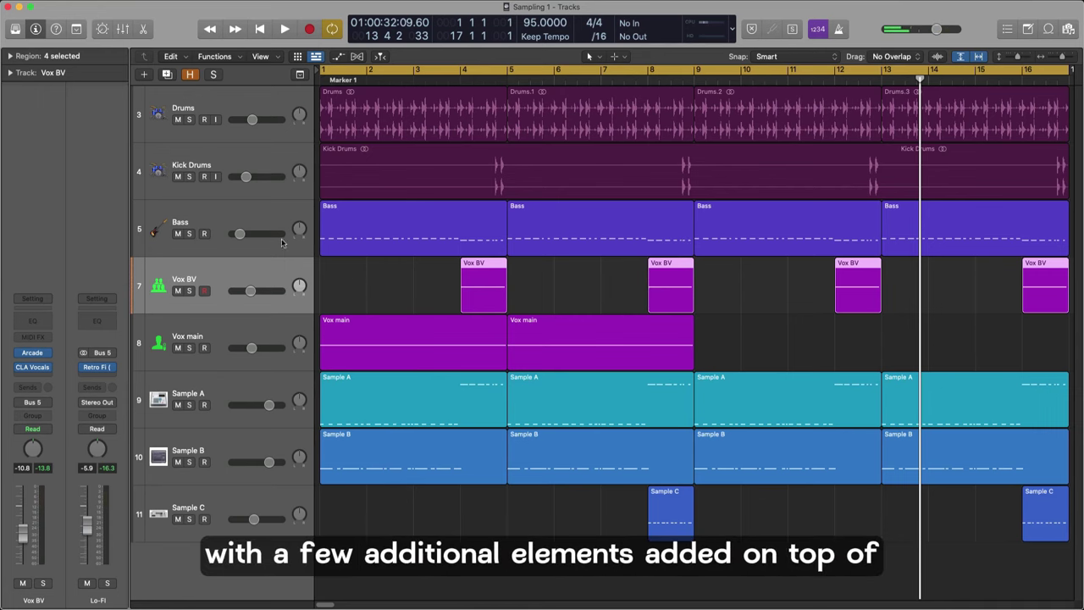
Step: Select and solo the Bass track, then briefly view its Bass Fingers instrument
{"action": "left_click", "coordinate": [216, 213]}
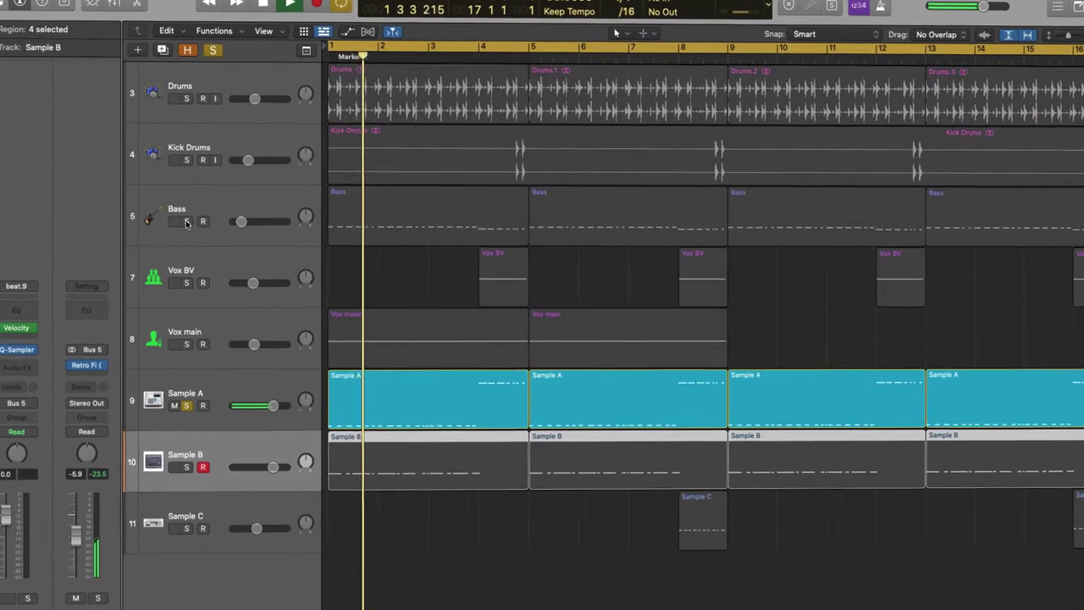
{"action": "left_click", "coordinate": [188, 229]}
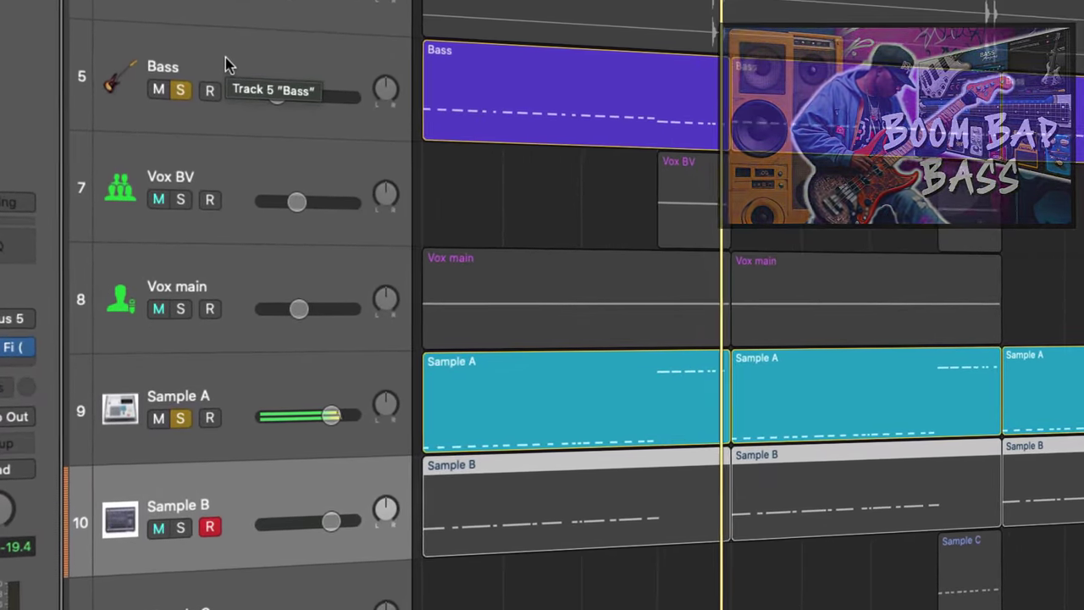
{"action": "left_click", "coordinate": [225, 57]}
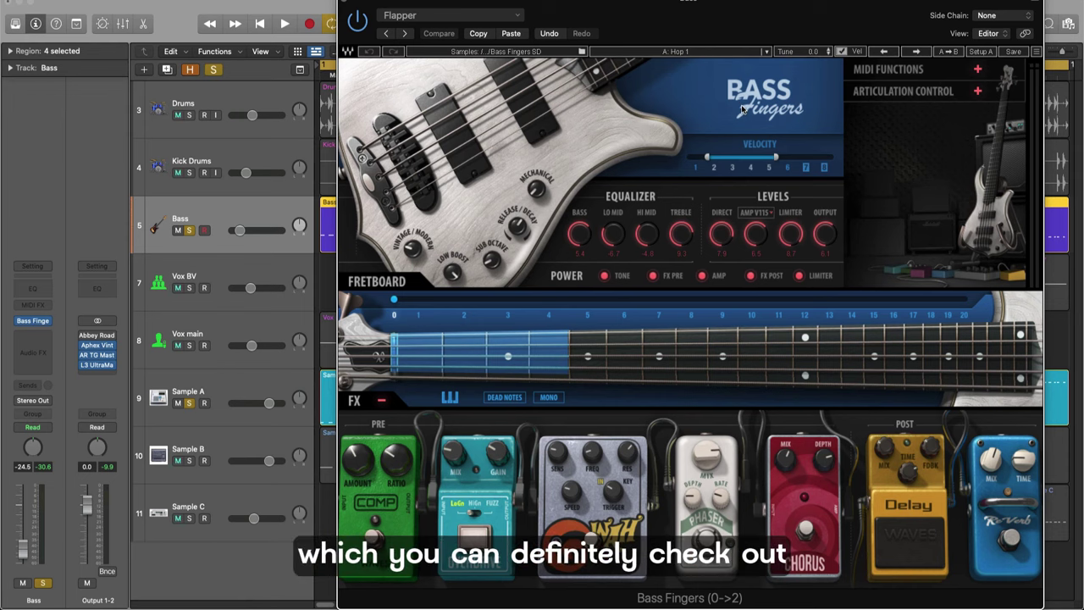
{"action": "key", "text": "super+w"}
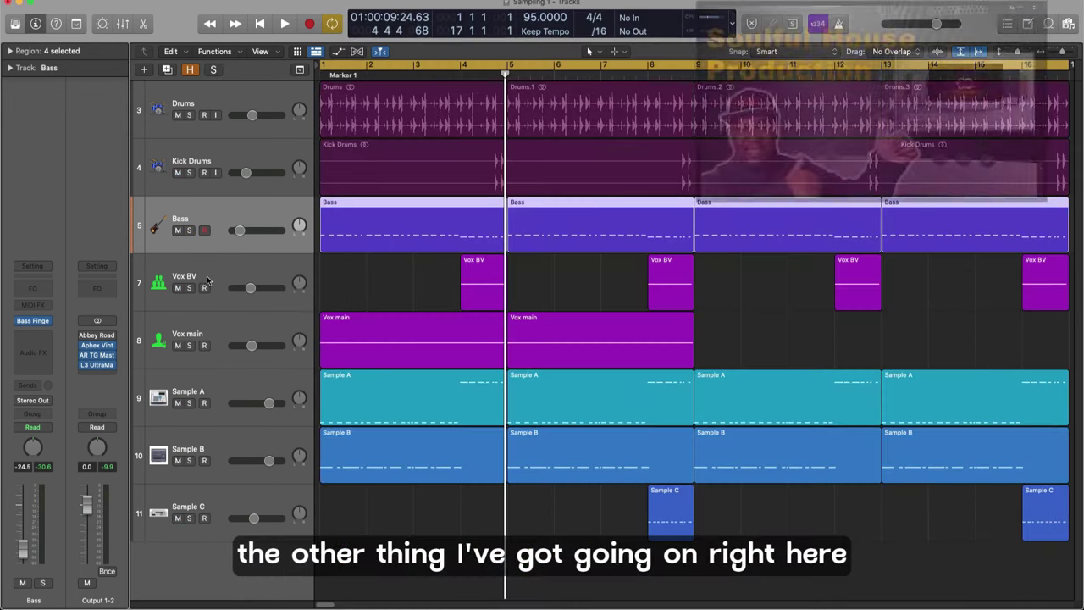
Step: Inspect the Vox BV track's Arcade and CLA Vocals plugins and solo the Bass track
{"action": "left_click", "coordinate": [284, 298]}
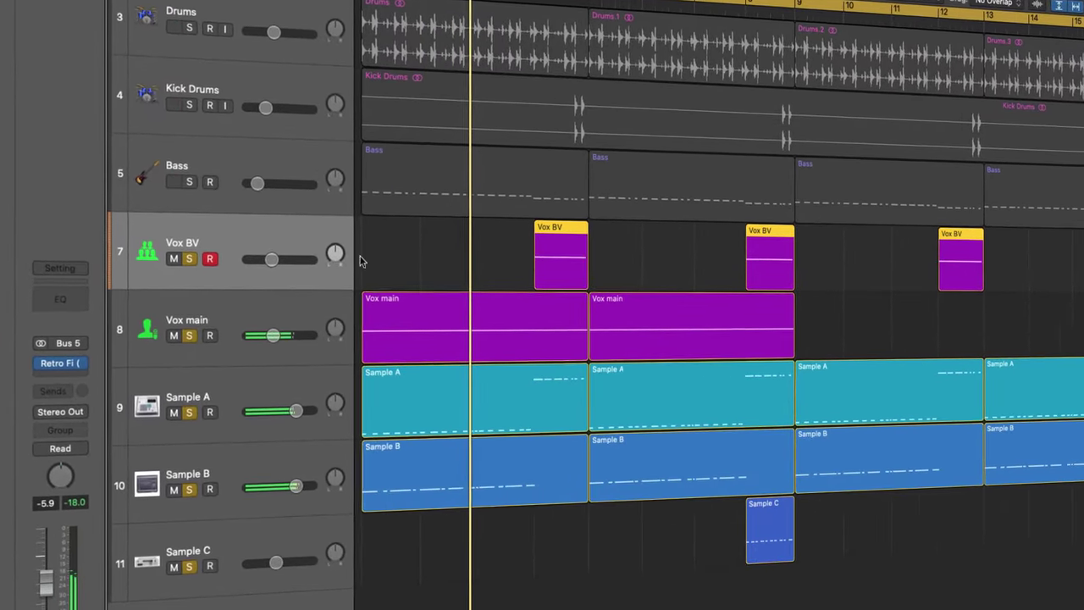
{"action": "left_click", "coordinate": [183, 178]}
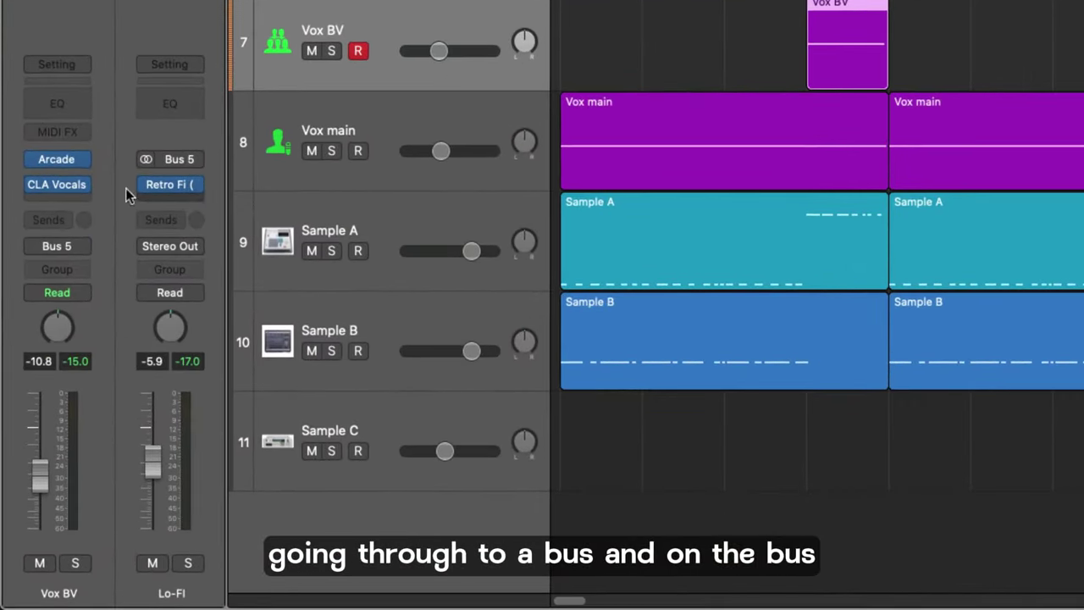
Step: Open Retro Fi on the Lo-Fi bus and bypass it to compare the sound
{"action": "left_click", "coordinate": [177, 185]}
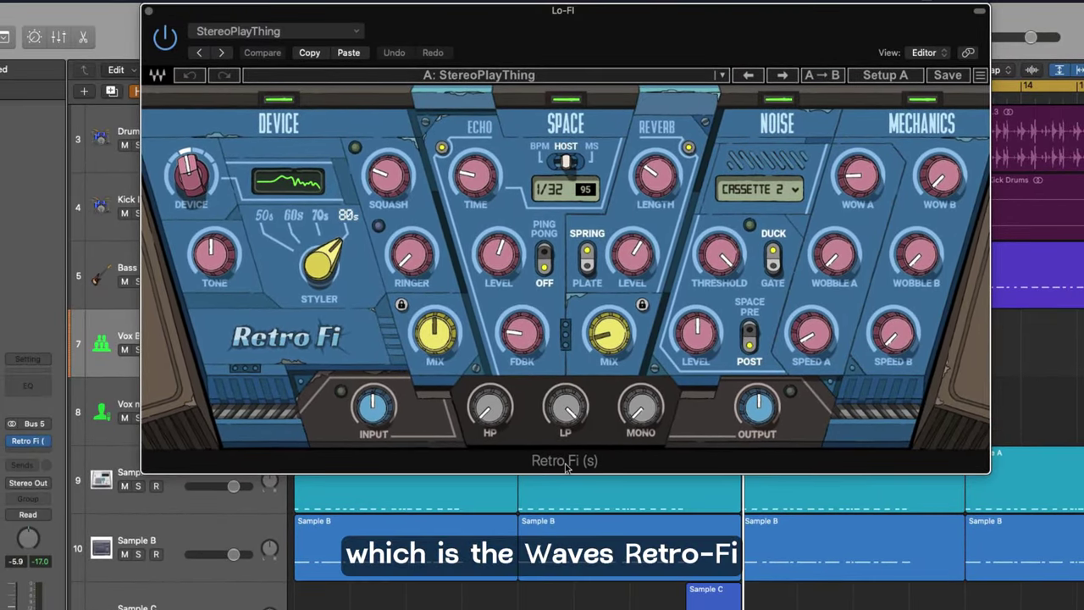
{"action": "left_click", "coordinate": [165, 38]}
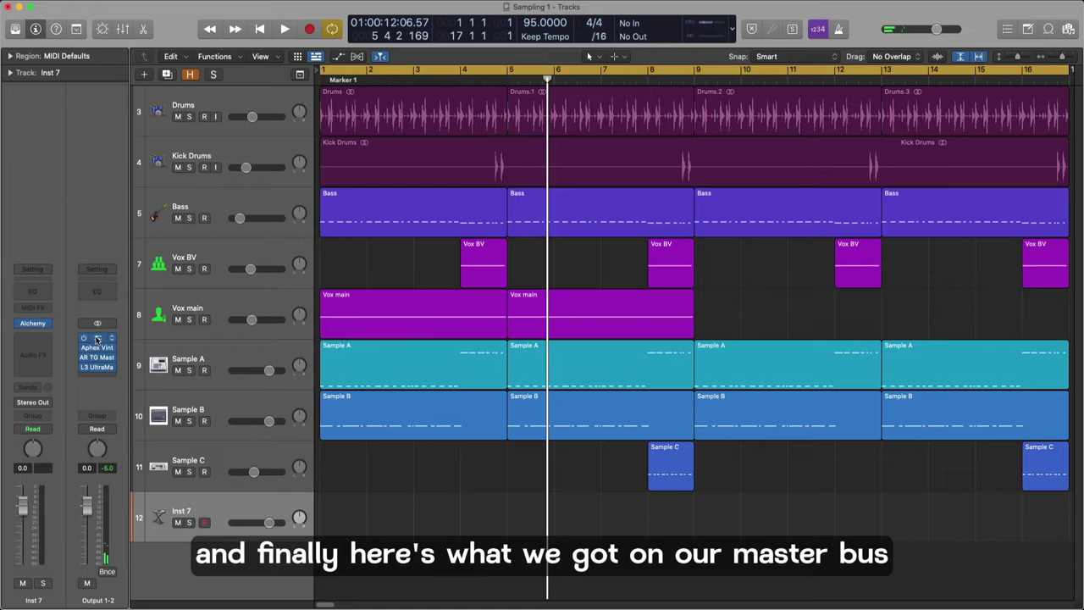
Step: Open the Abbey Road Vinyl plugin on the Output 1-2 master bus
{"action": "left_click", "coordinate": [97, 339]}
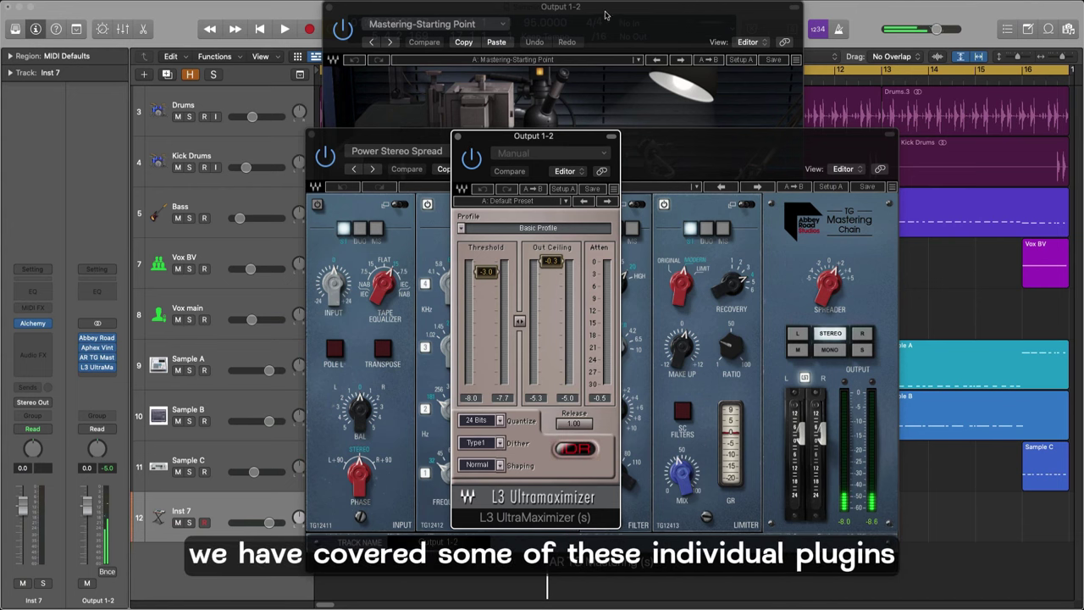
{"action": "left_click", "coordinate": [851, 154]}
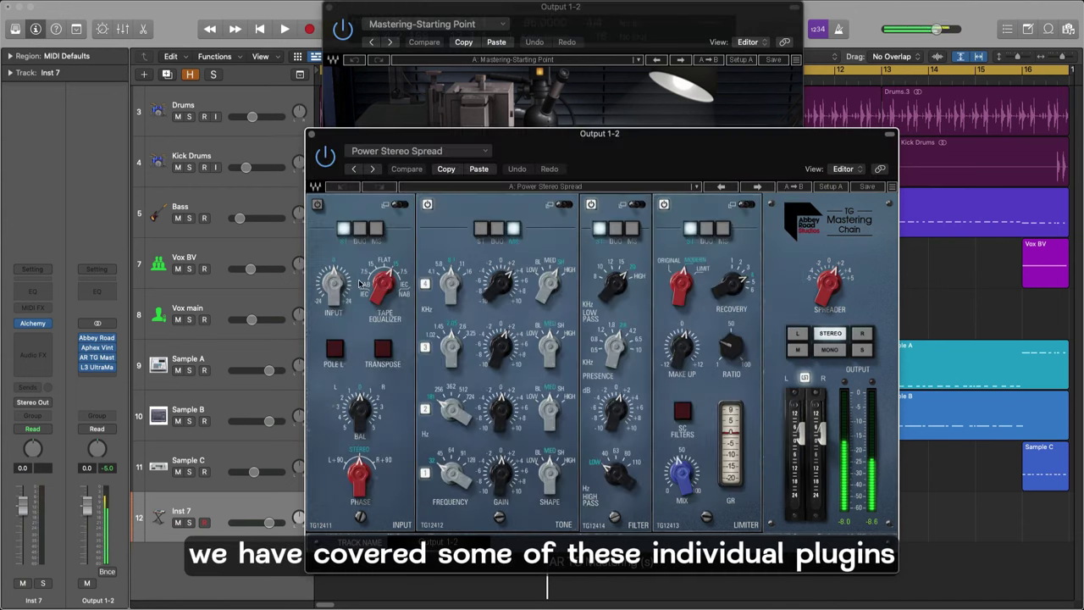